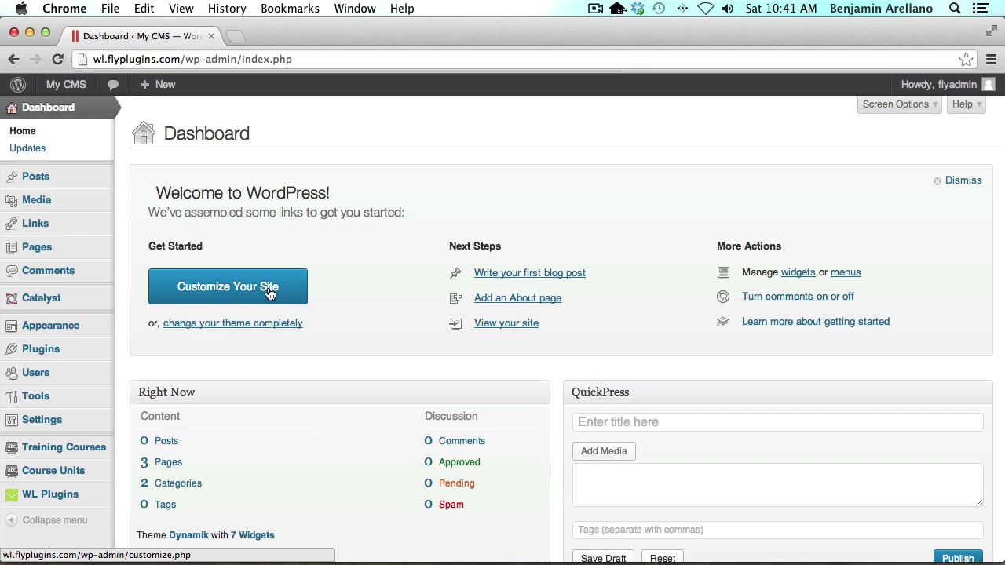
Create and publish a new course unit titled "End of Module 1 Quiz" with the body text "Content area here...."
{"action": "mouse_move", "coordinate": [53, 470]}
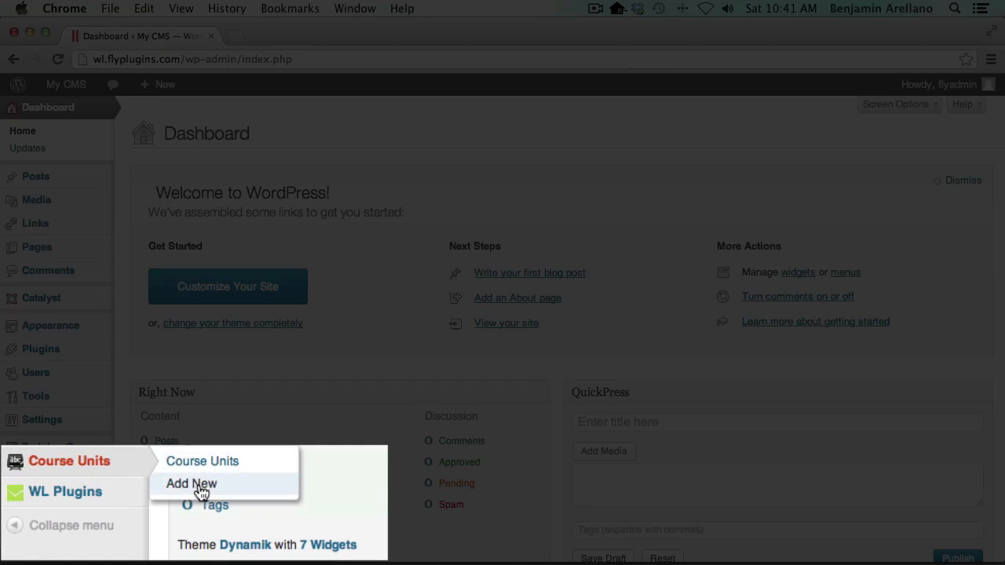
{"action": "left_click", "coordinate": [201, 490]}
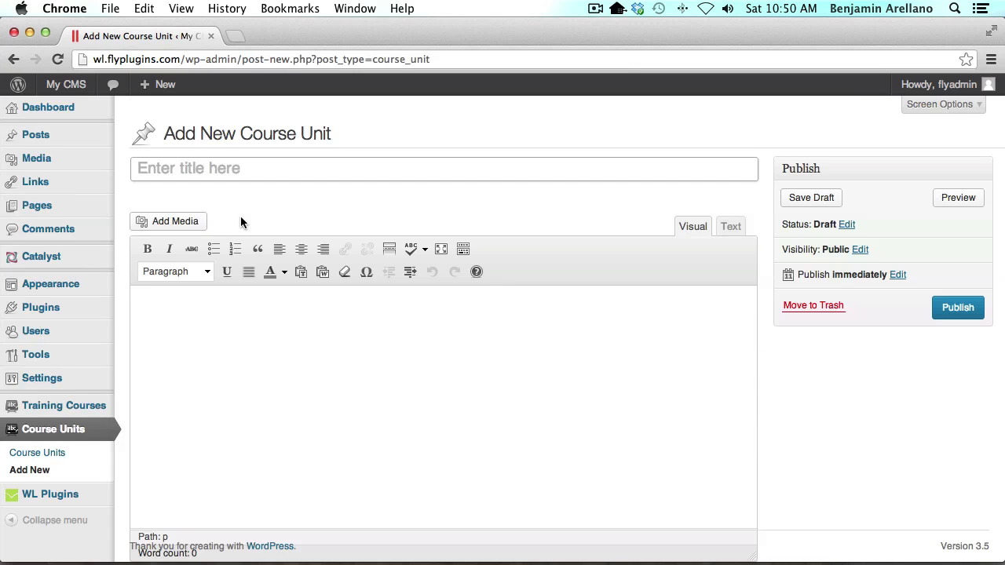
{"action": "left_click", "coordinate": [251, 167]}
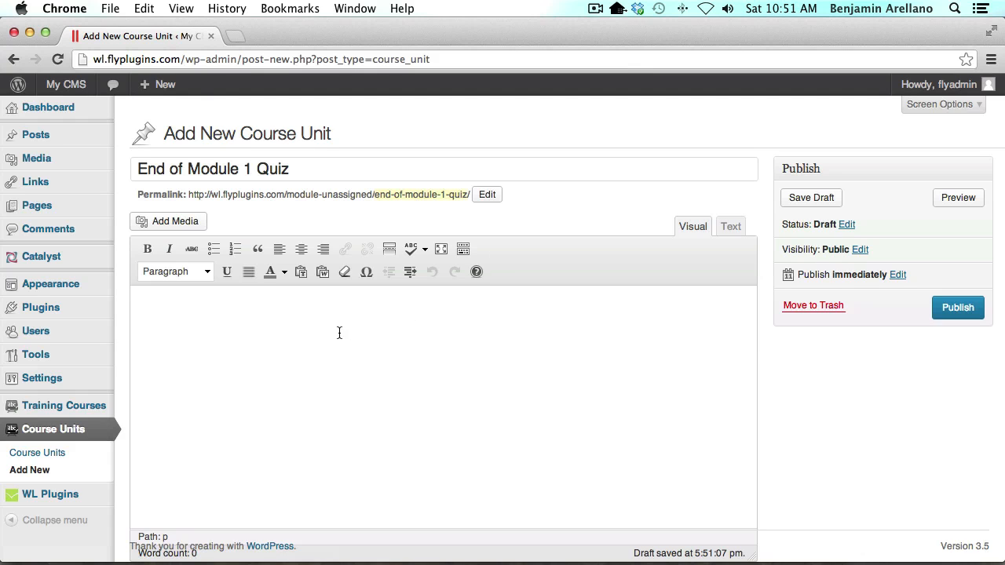
{"action": "type", "text": "Content area here...."}
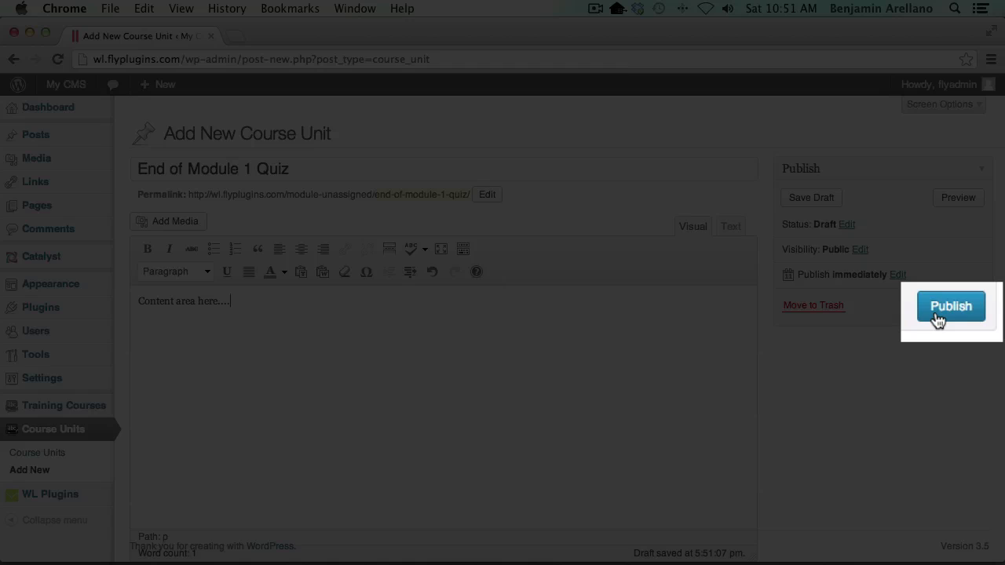
{"action": "left_click", "coordinate": [937, 318]}
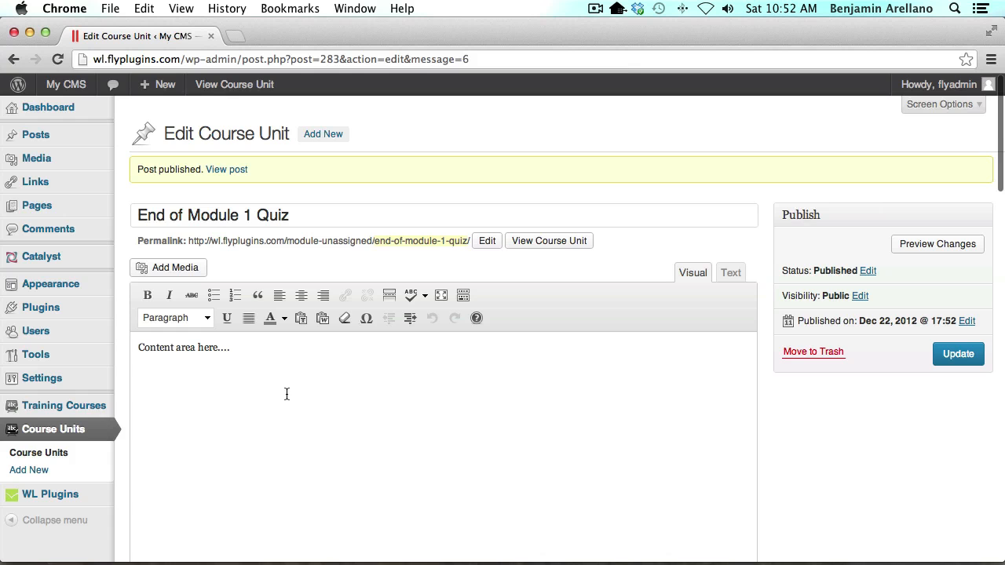
Start a new quiz titled "End of Module 1 Quiz" with the description "End of Module Quiz Blocked"
{"action": "mouse_move", "coordinate": [68, 416]}
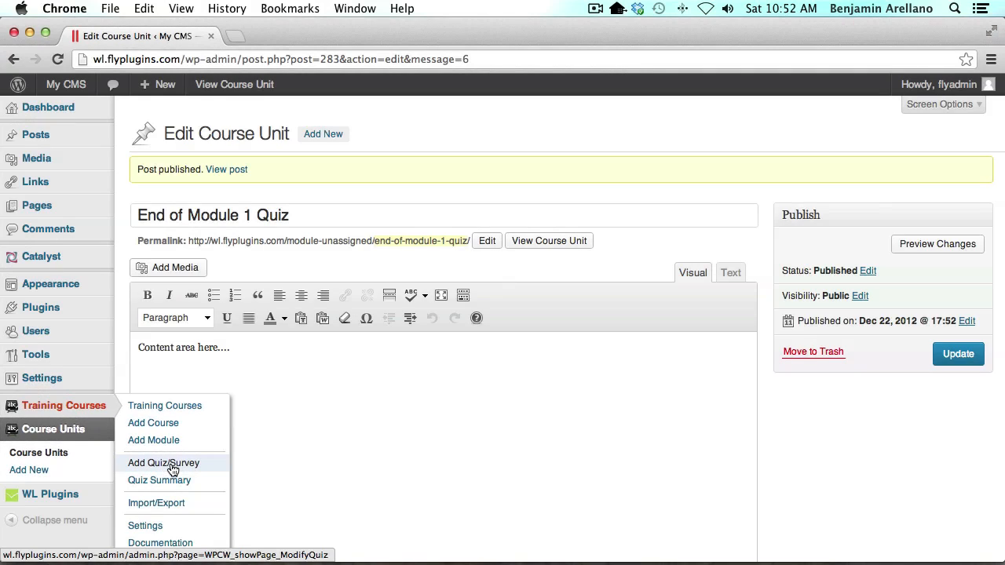
{"action": "left_click", "coordinate": [172, 464]}
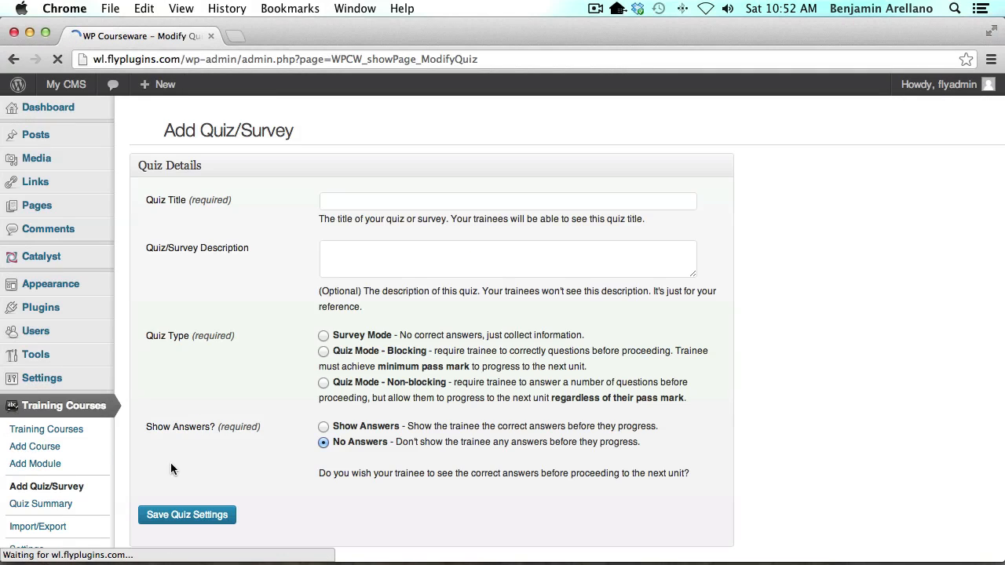
{"action": "left_click", "coordinate": [342, 203]}
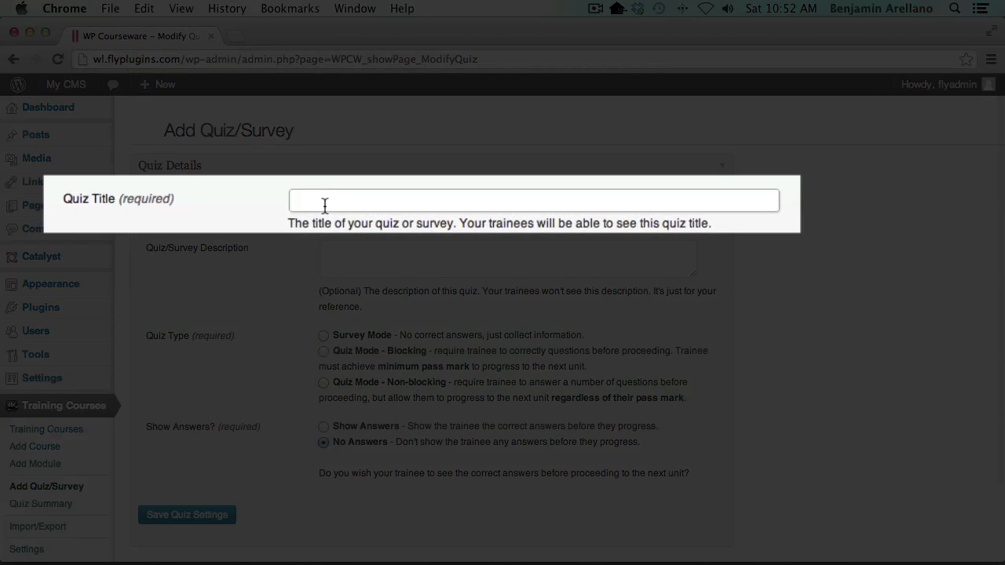
{"action": "type", "text": "End of Mod"}
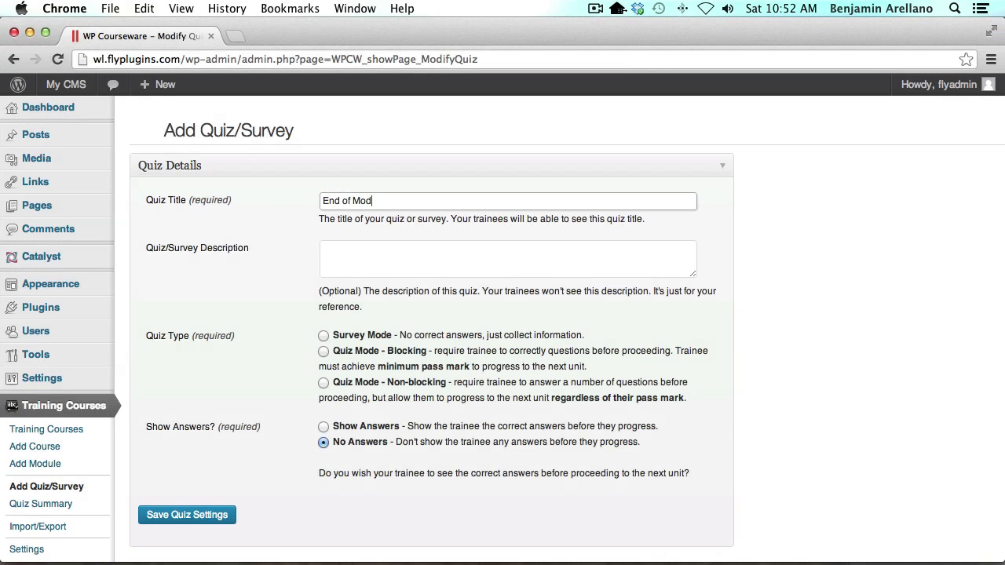
{"action": "type", "text": "ule 1 Quiz"}
{"action": "key", "text": "Tab"}
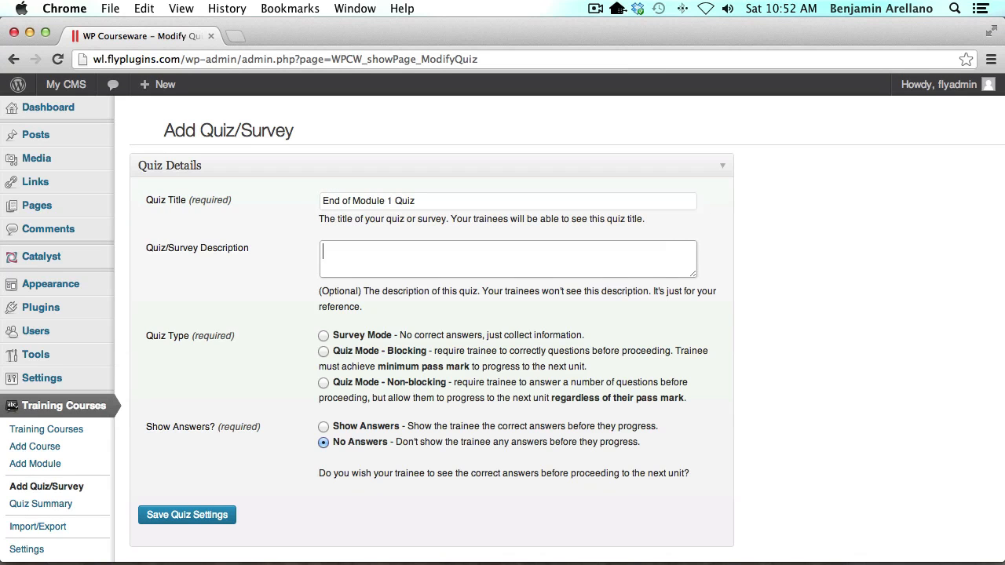
{"action": "type", "text": "End of Module Quiz Blocked"}
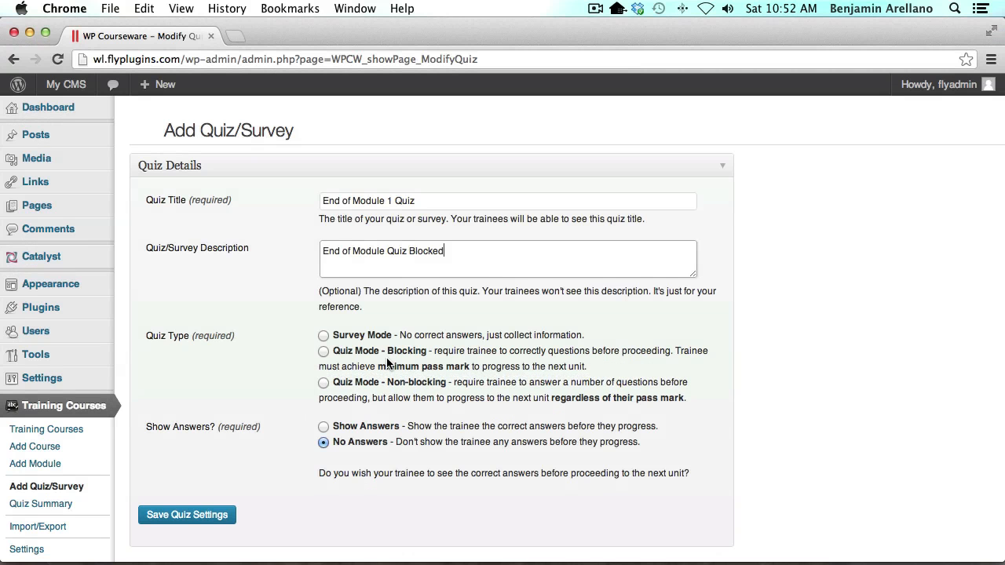
Set the quiz type to Quiz Mode - Blocking with a 55% pass mark and save the quiz settings
{"action": "left_click", "coordinate": [323, 352]}
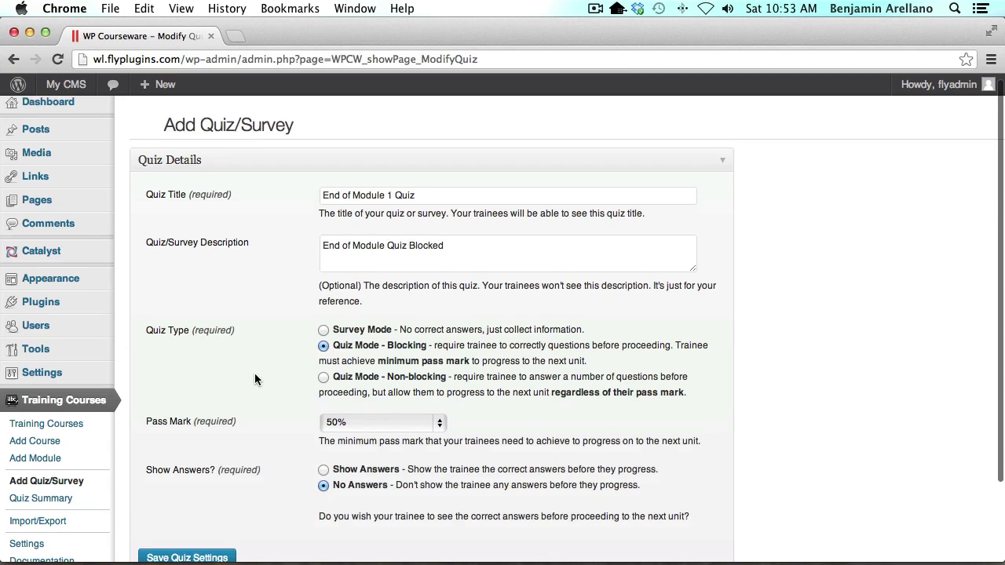
{"action": "scroll", "coordinate": [254, 373], "scroll_direction": "down", "scroll_amount": 3}
{"action": "left_click", "coordinate": [370, 329]}
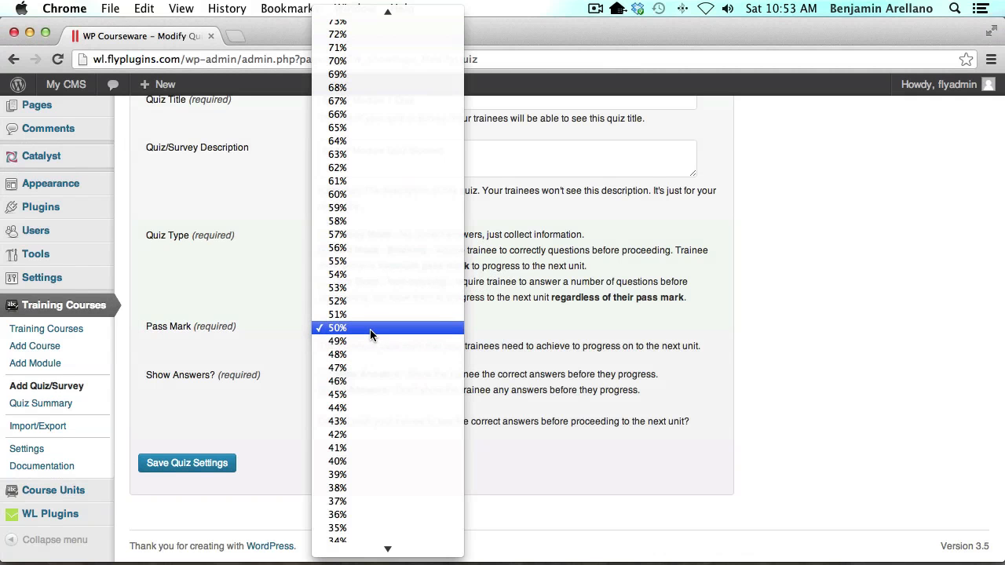
{"action": "left_click", "coordinate": [375, 261]}
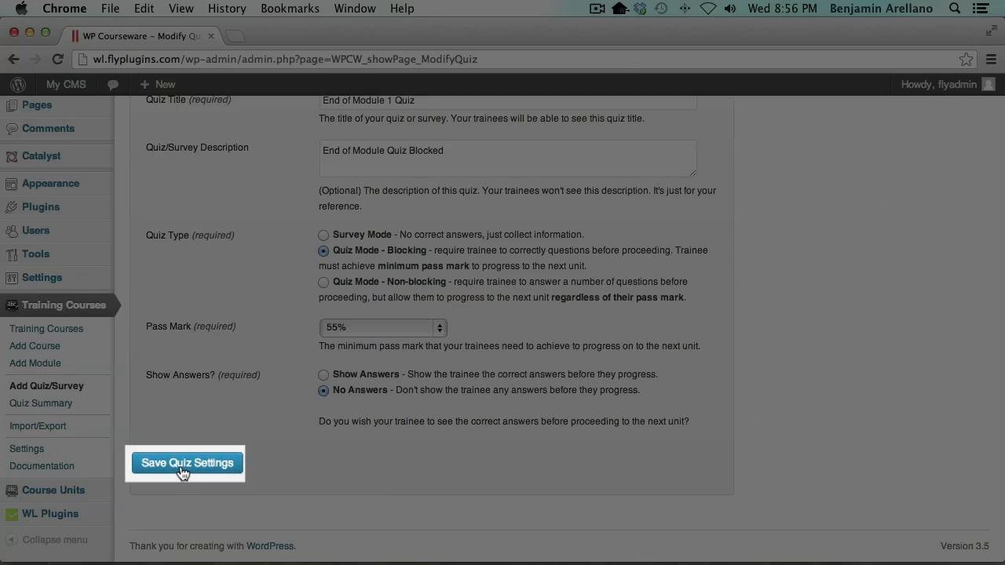
{"action": "left_click", "coordinate": [186, 464]}
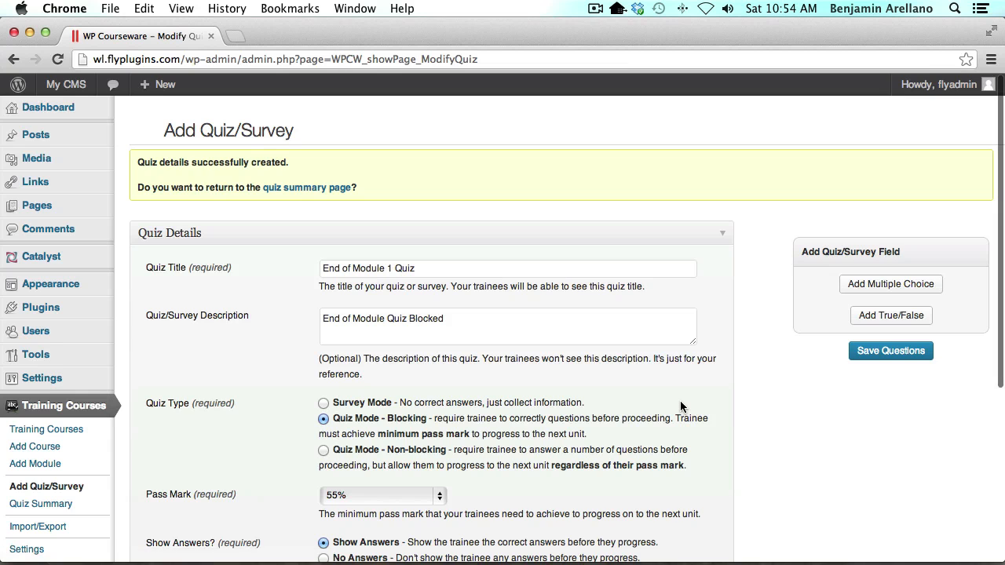
Add a true/false question "Can you create multiple courses with WP Courseware?" with True as the correct answer
{"action": "scroll", "coordinate": [671, 405], "scroll_direction": "down", "scroll_amount": 3}
{"action": "scroll", "coordinate": [680, 406], "scroll_direction": "down", "scroll_amount": 4}
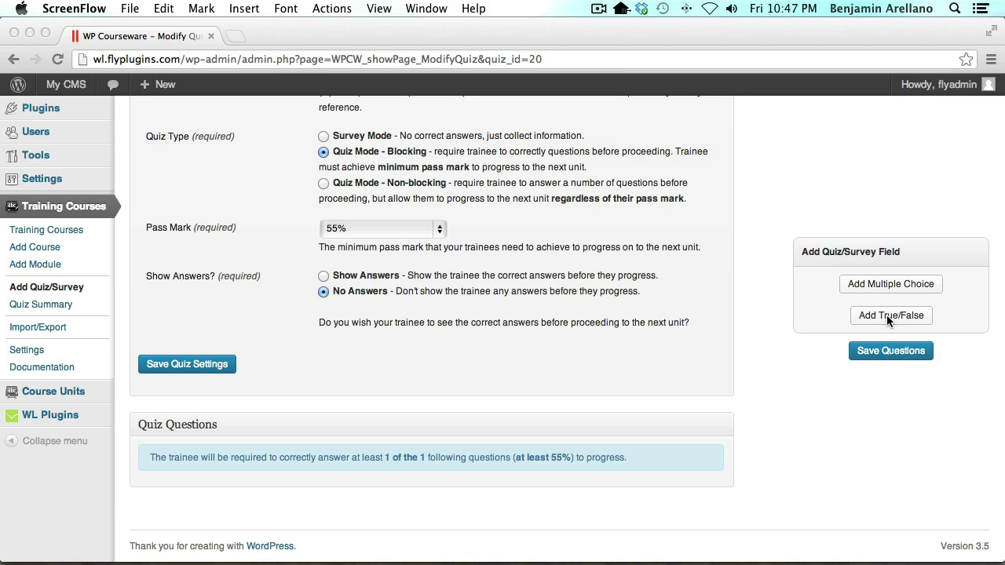
{"action": "left_click", "coordinate": [886, 314]}
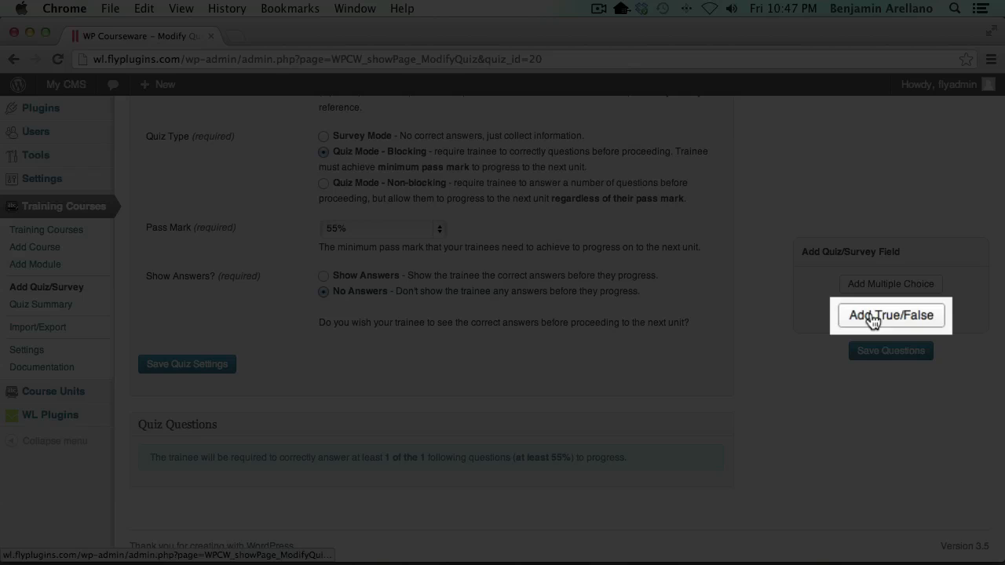
{"action": "left_click", "coordinate": [872, 315]}
{"action": "left_click", "coordinate": [276, 409]}
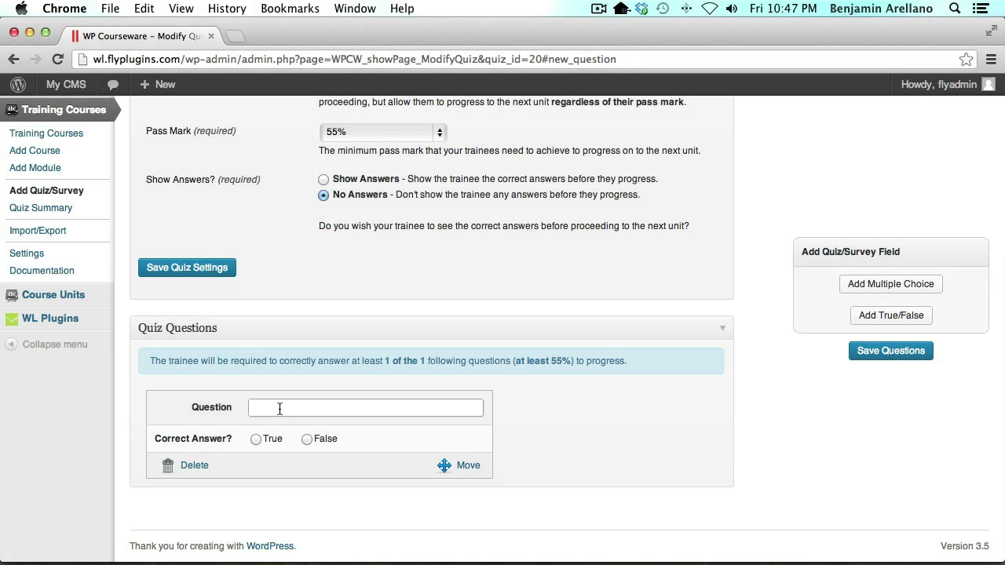
{"action": "type", "text": "Can you create multip"}
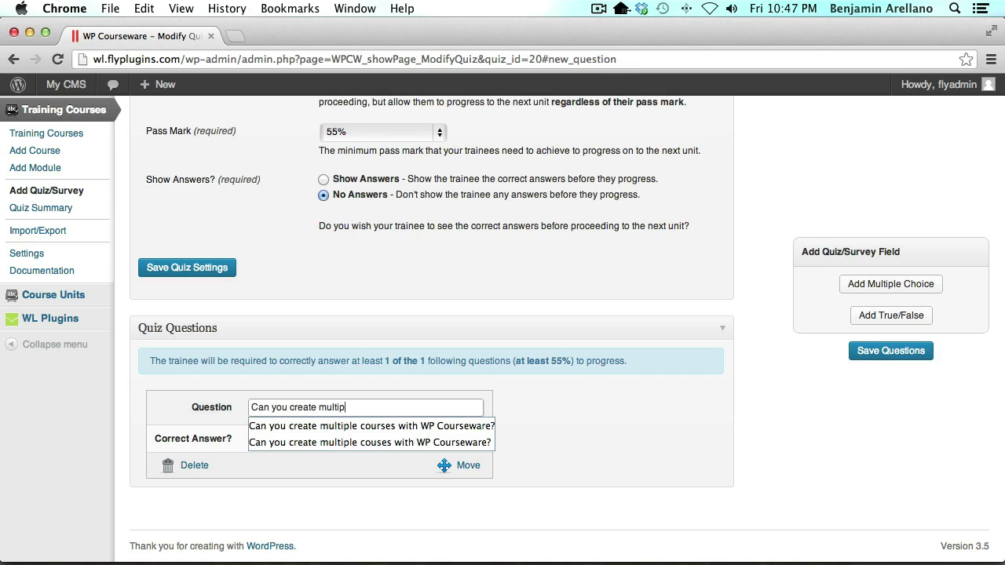
{"action": "type", "text": "le courses with WP Courseware?"}
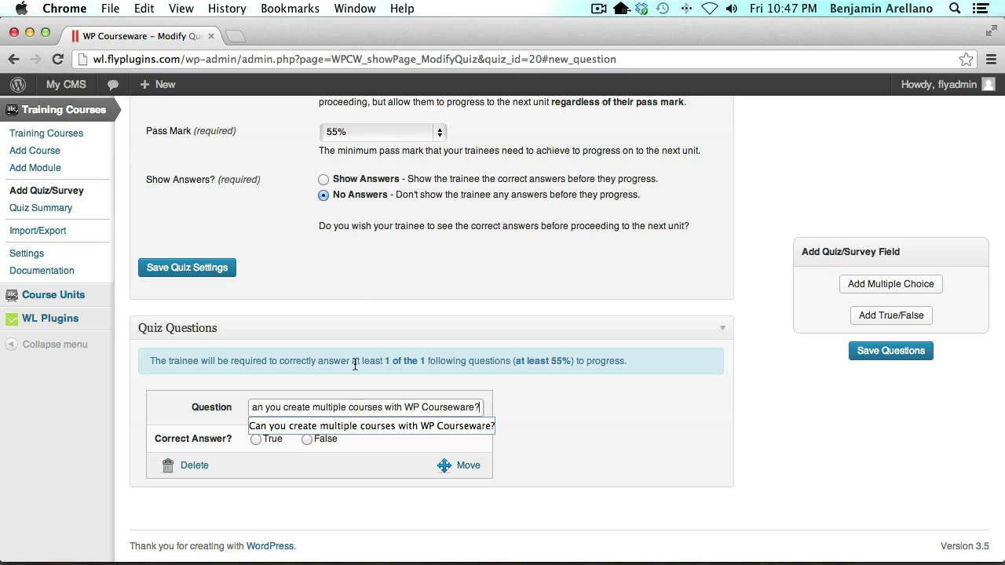
{"action": "left_click", "coordinate": [256, 439]}
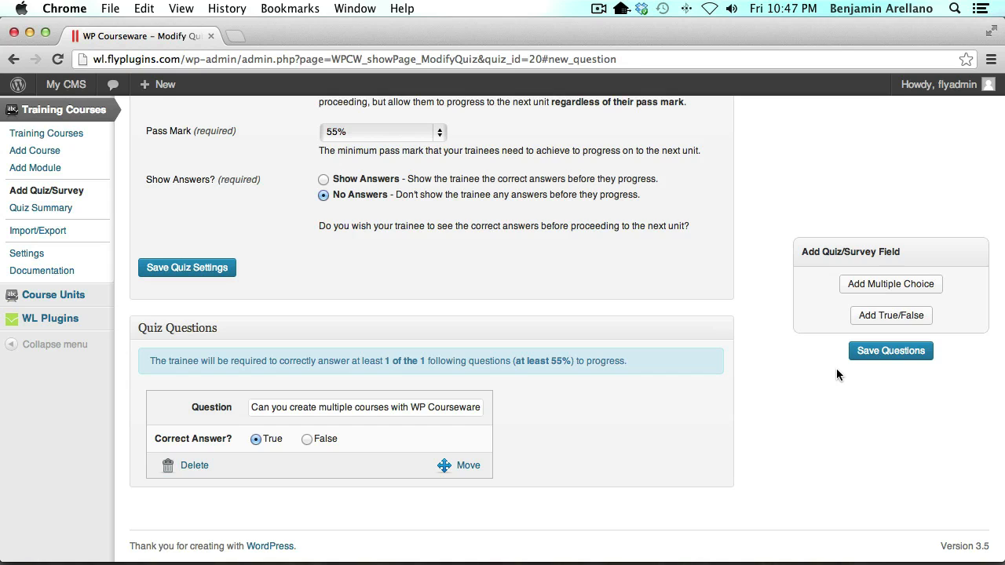
Add a second true/false question "Can you assign a single unit to multiple modules?" with False as the correct answer
{"action": "left_click", "coordinate": [881, 316]}
{"action": "left_click", "coordinate": [264, 408]}
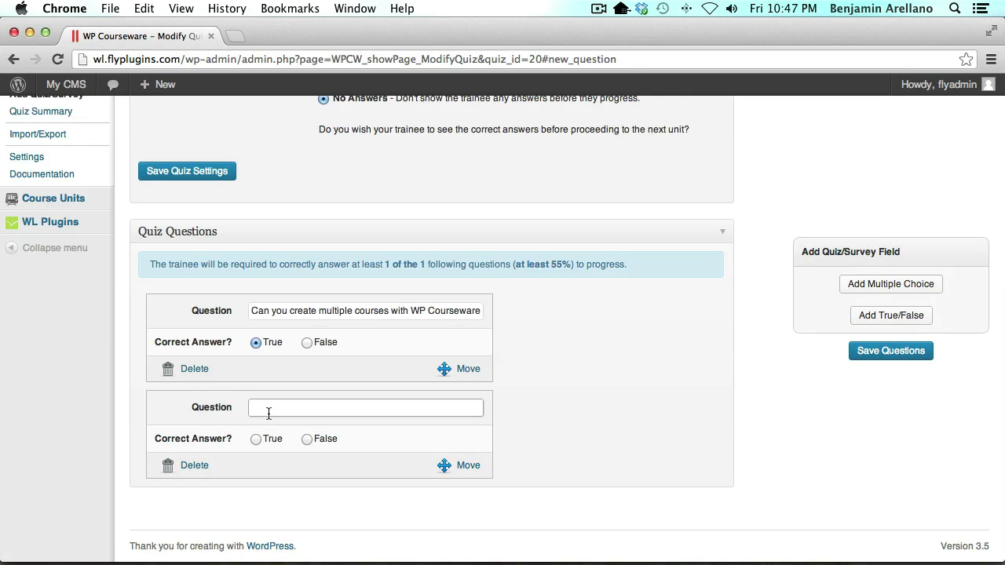
{"action": "type", "text": "Can you assign a single unit "}
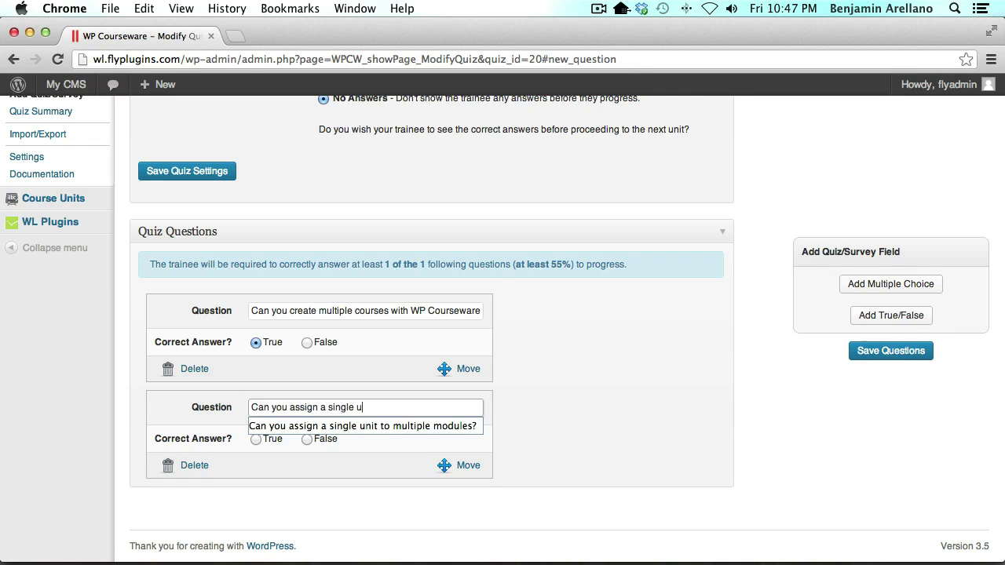
{"action": "type", "text": "to multiple modules?"}
{"action": "left_click", "coordinate": [305, 439]}
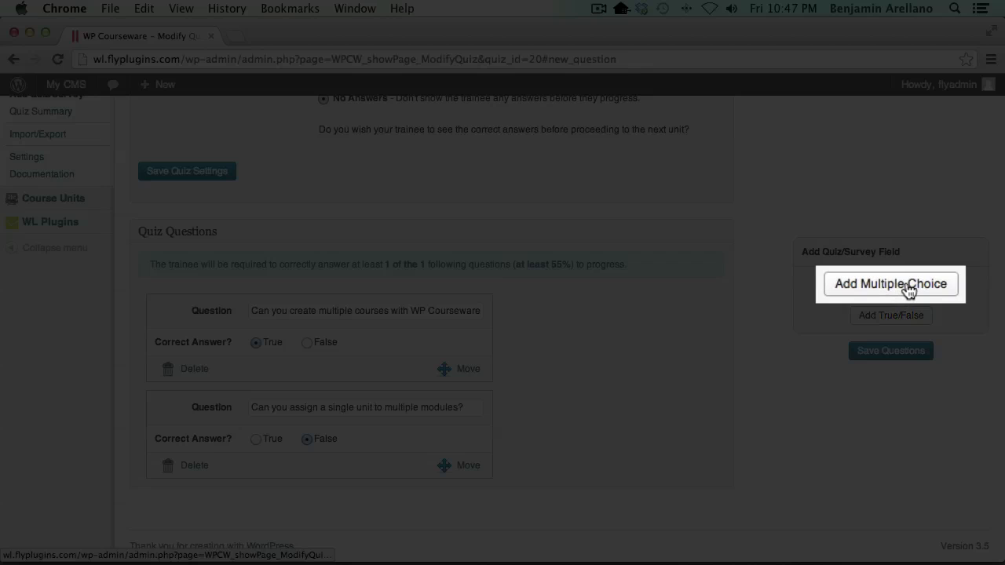
Add a multiple-choice question reading "Which of the following can be converted into a unit?"
{"action": "left_click", "coordinate": [906, 288]}
{"action": "left_click", "coordinate": [253, 293]}
{"action": "type", "text": "Which of the fo"}
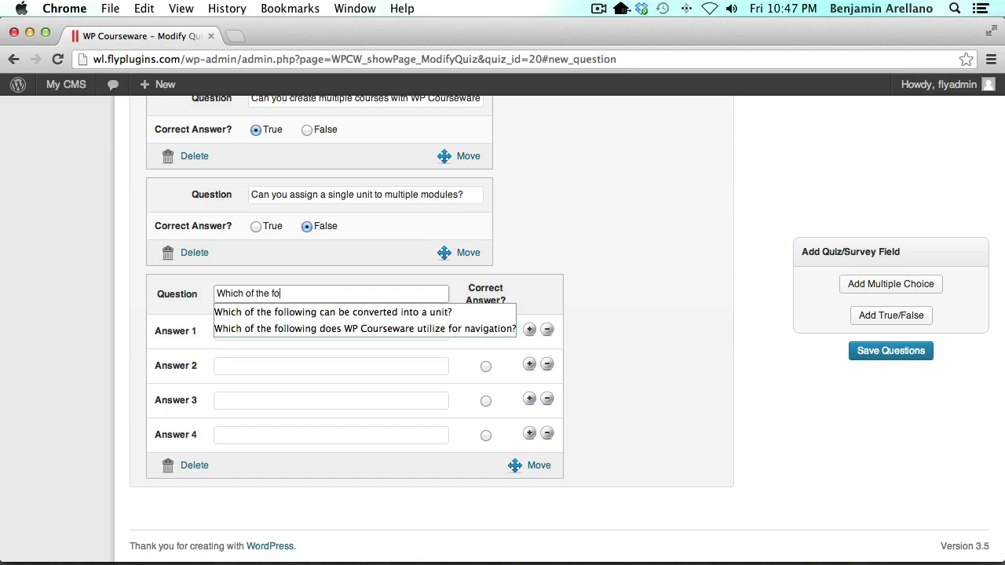
{"action": "type", "text": "llowing can be converted into a "}
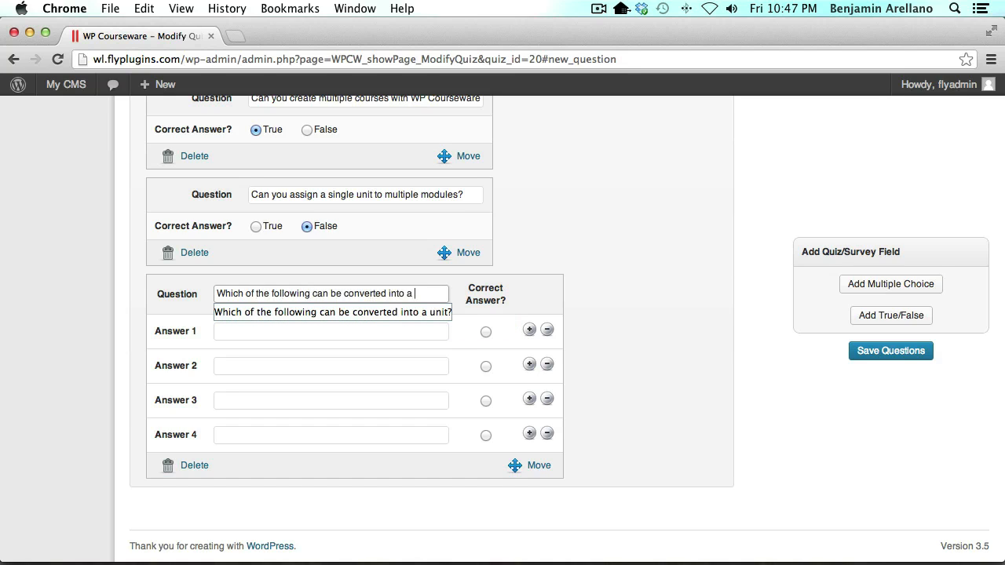
{"action": "type", "text": "unit?"}
Fill in the multiple-choice answers Page, Post, Both and None of the above, and mark Both as correct
{"action": "key", "text": "Tab"}
{"action": "type", "text": "Page"}
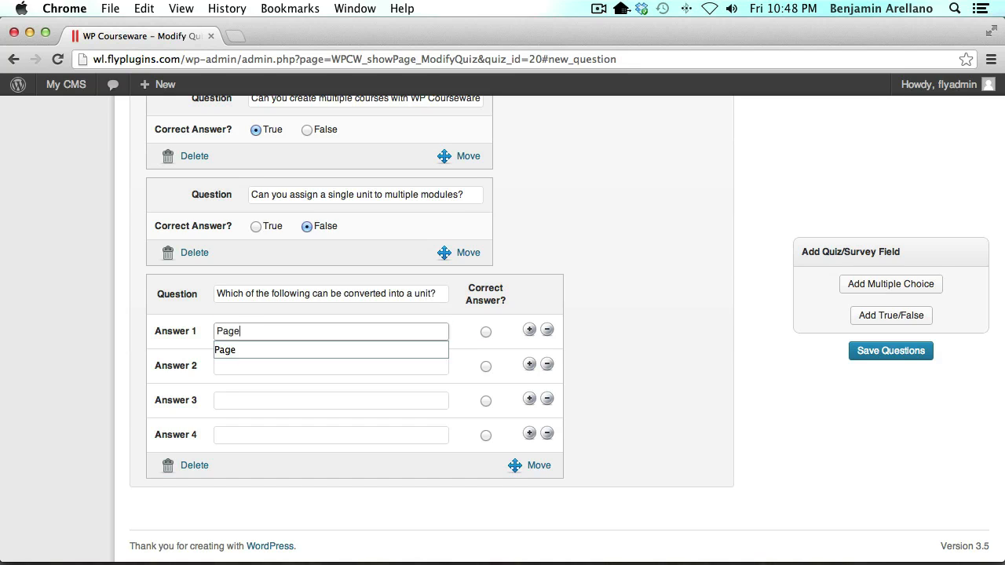
{"action": "left_click", "coordinate": [224, 365]}
{"action": "type", "text": "Post"}
{"action": "left_click", "coordinate": [225, 401]}
{"action": "type", "text": "Both"}
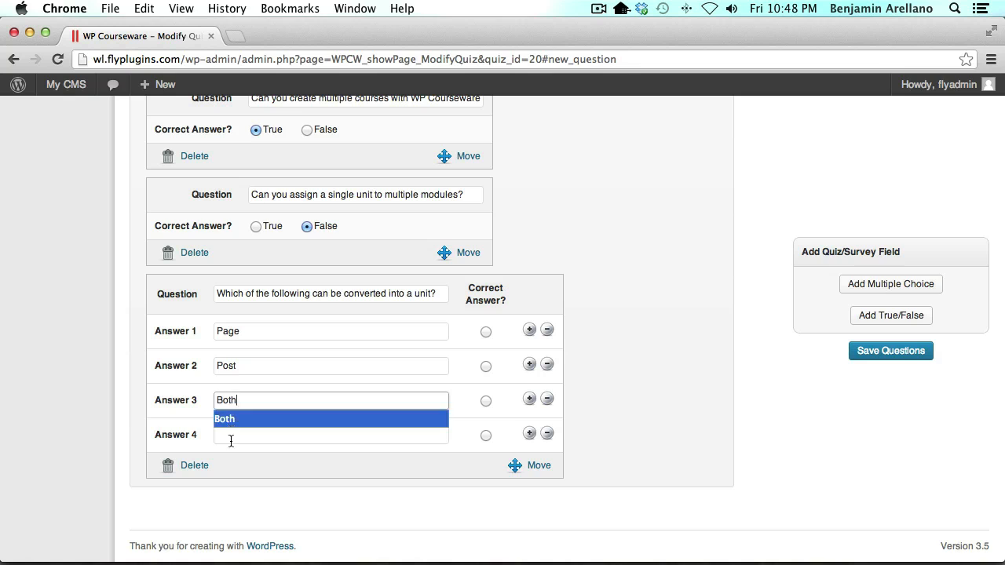
{"action": "left_click", "coordinate": [230, 436]}
{"action": "type", "text": "None of the above"}
{"action": "left_click", "coordinate": [485, 400]}
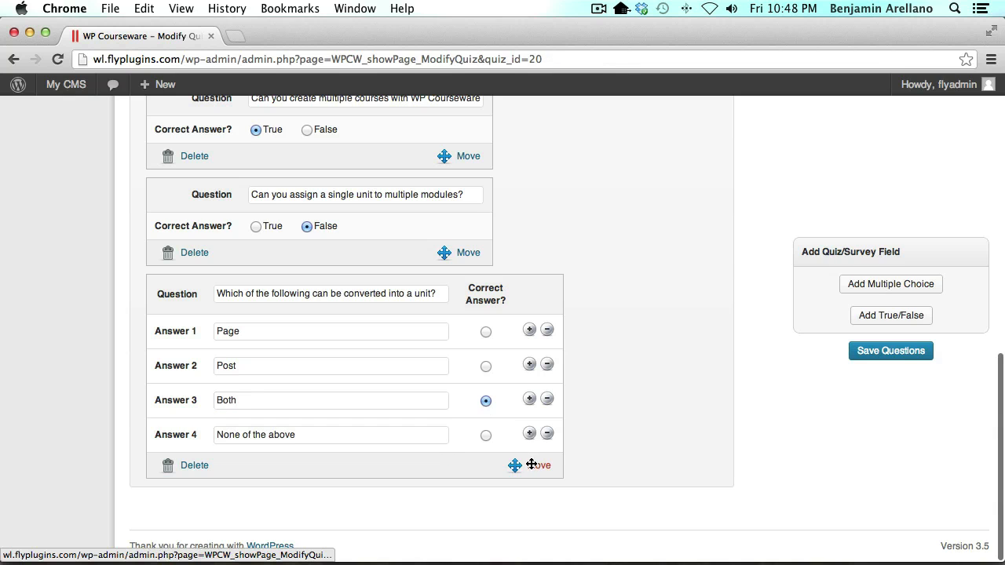
Move the multiple-choice question between the two true/false questions and save the quiz questions
{"action": "left_click_drag", "start_coordinate": [532, 465], "coordinate": [520, 435]}
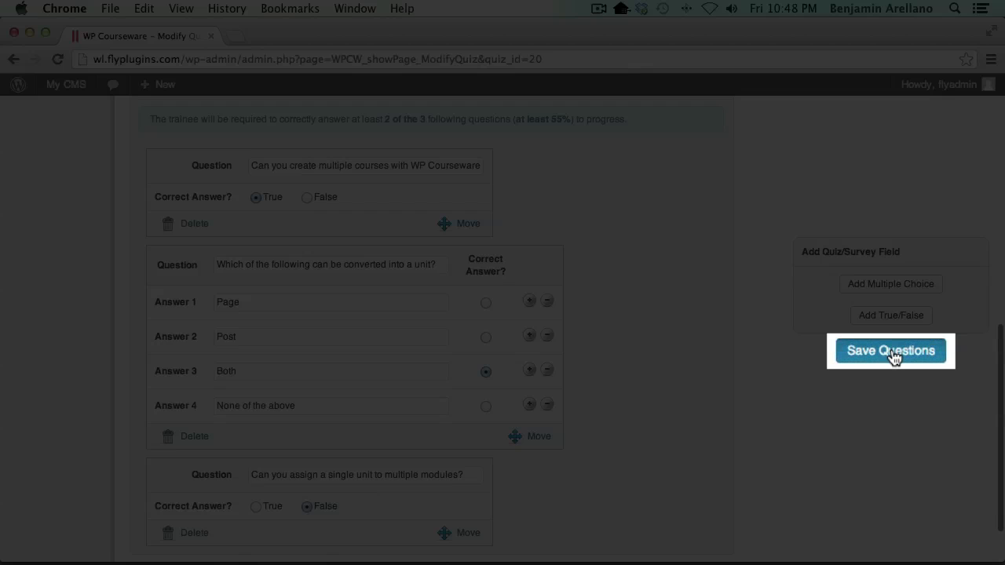
{"action": "left_click", "coordinate": [891, 350]}
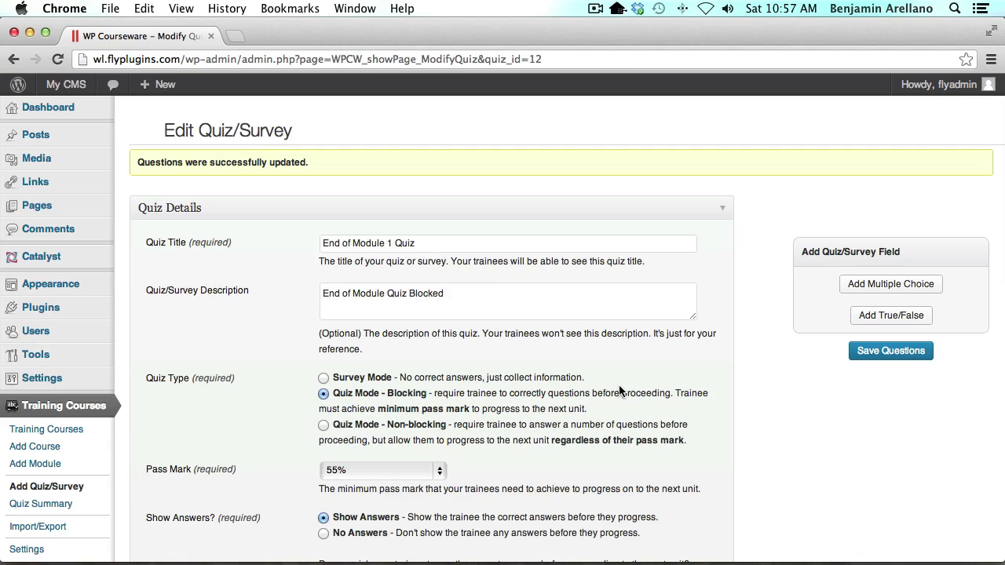
In the WP Courseware course, place the End of Module 1 Quiz unit last in Module 1, attach its quiz, and save the ordering
{"action": "left_click", "coordinate": [69, 434]}
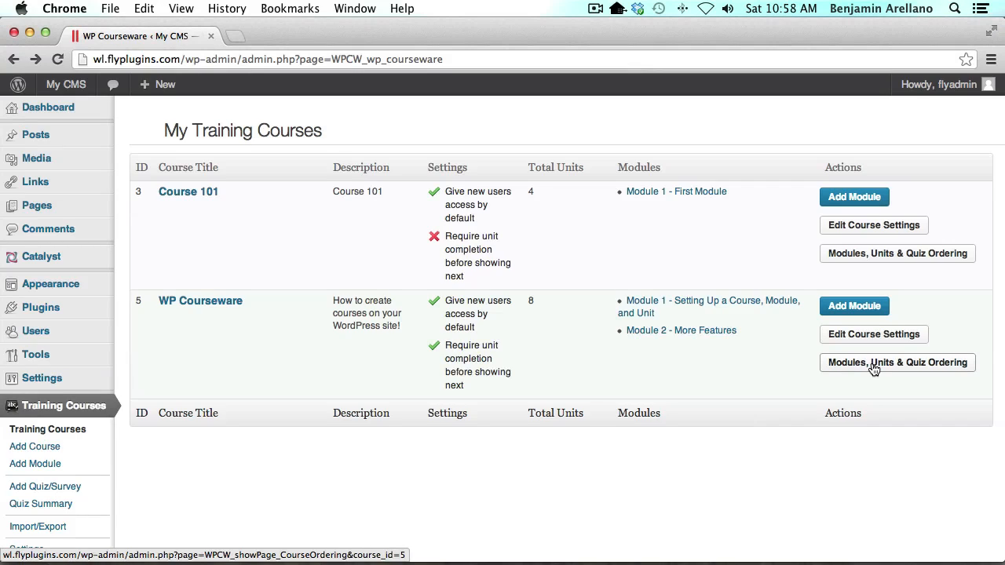
{"action": "left_click", "coordinate": [892, 367]}
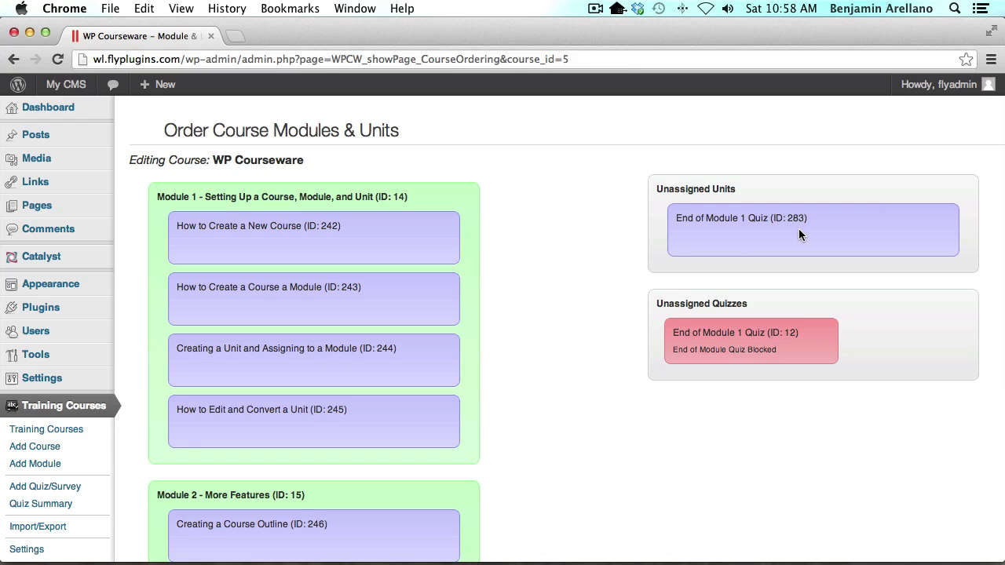
{"action": "left_click_drag", "start_coordinate": [798, 228], "coordinate": [303, 482]}
{"action": "left_click_drag", "start_coordinate": [749, 330], "coordinate": [299, 486]}
{"action": "scroll", "coordinate": [299, 485], "scroll_direction": "down", "scroll_amount": 3}
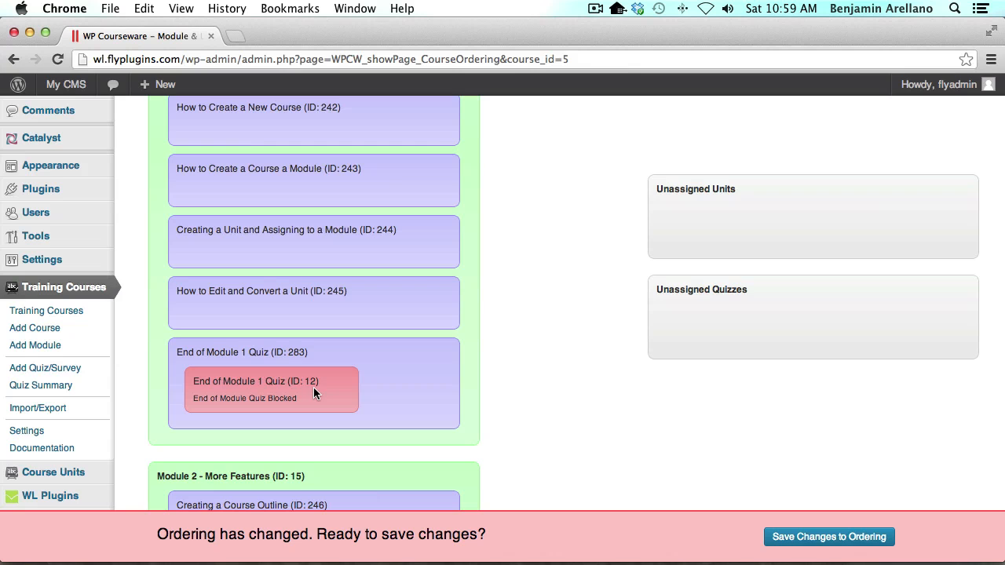
{"action": "left_click", "coordinate": [790, 538]}
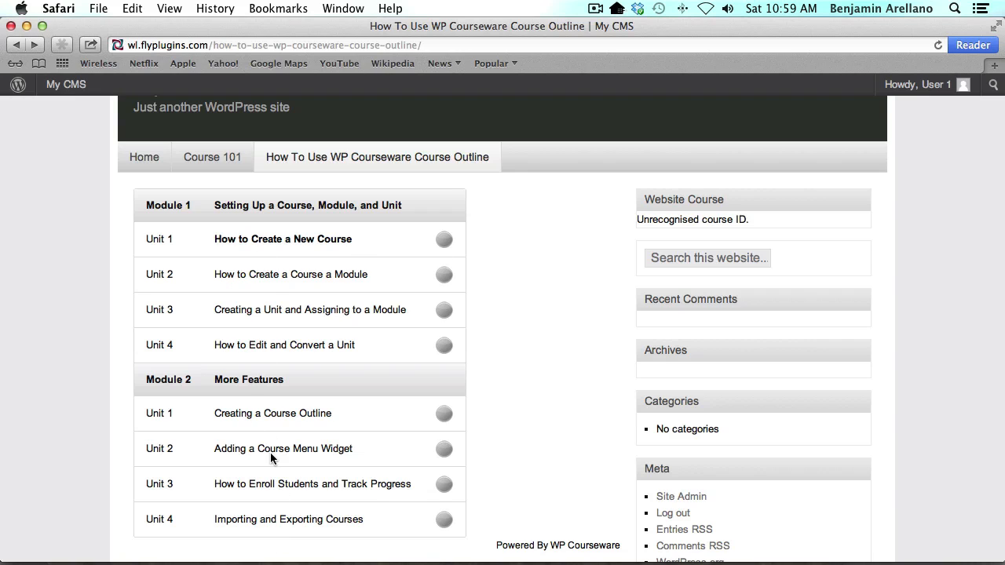
Open the How to Create a New Course unit and mark it and the How to Create a Course a Module unit as completed
{"action": "left_click", "coordinate": [276, 240]}
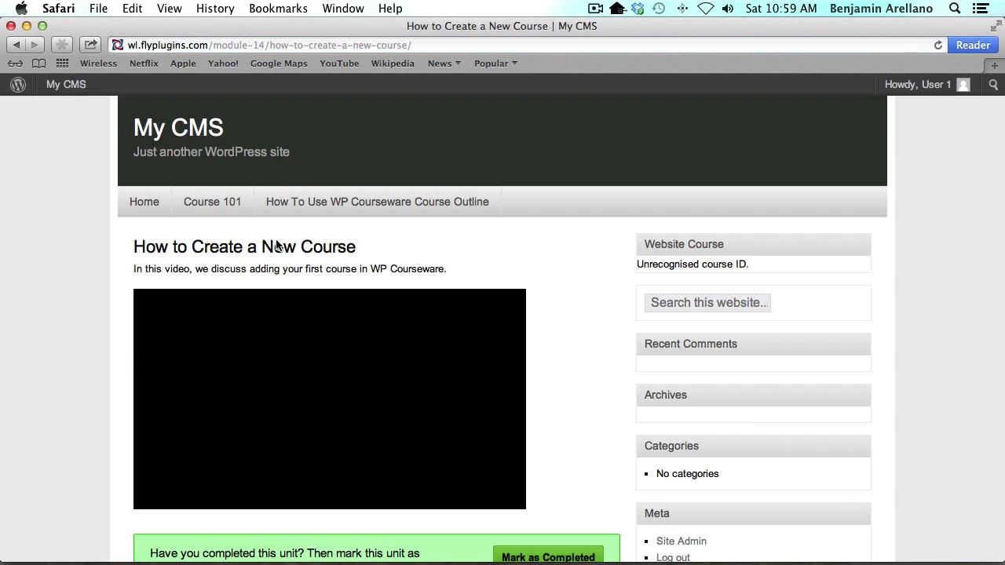
{"action": "scroll", "coordinate": [276, 244], "scroll_direction": "down", "scroll_amount": 4}
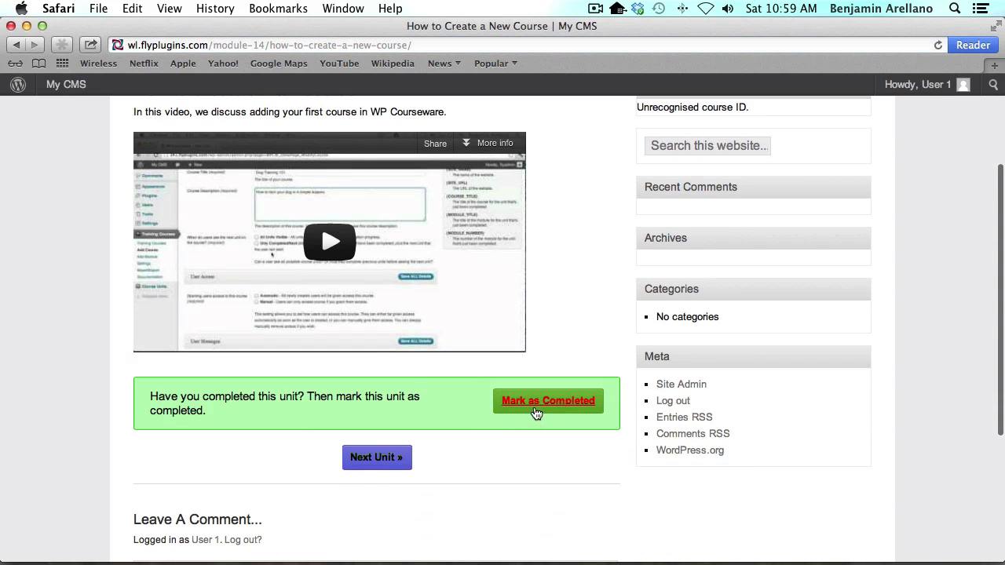
{"action": "left_click", "coordinate": [537, 408]}
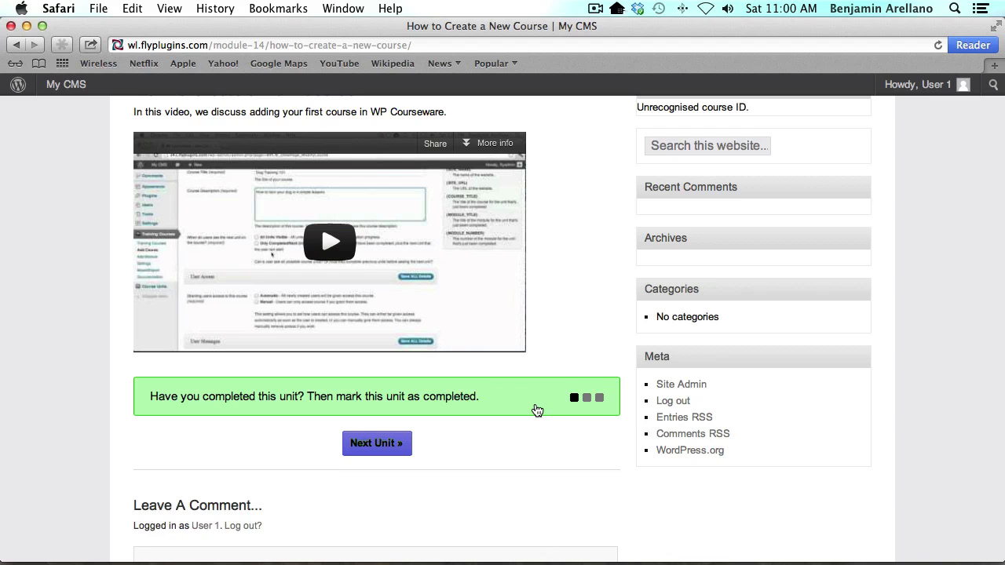
{"action": "left_click", "coordinate": [377, 443]}
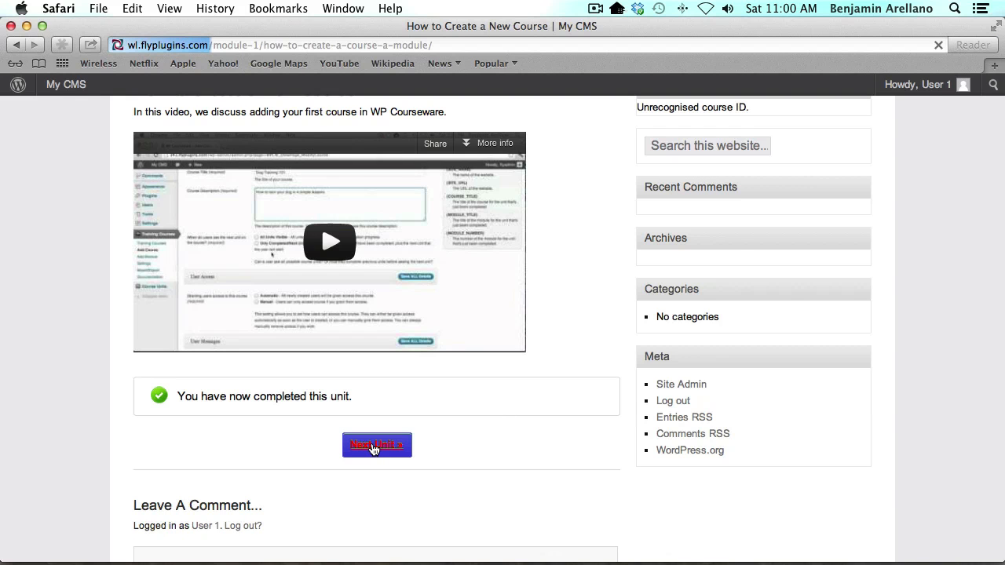
{"action": "scroll", "coordinate": [372, 442], "scroll_direction": "down", "scroll_amount": 4}
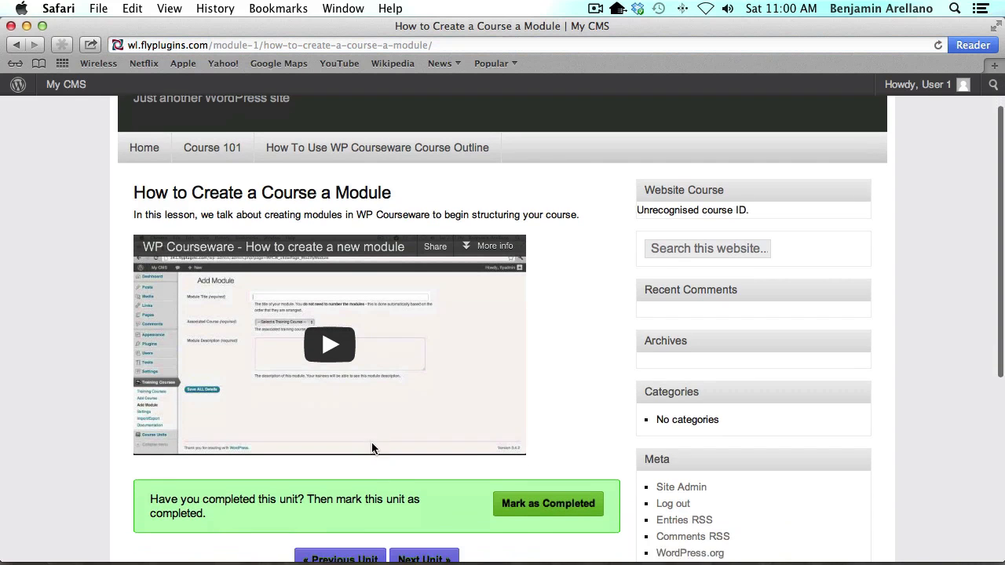
{"action": "left_click", "coordinate": [557, 432]}
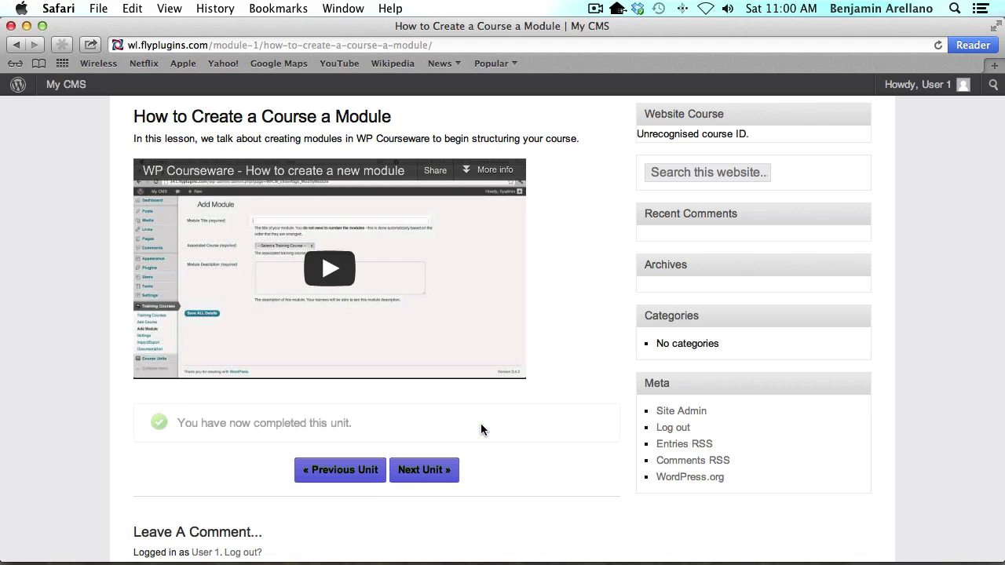
Mark the two remaining Module 1 lesson units before the quiz as completed and proceed to the End of Module 1 Quiz
{"action": "left_click", "coordinate": [430, 474]}
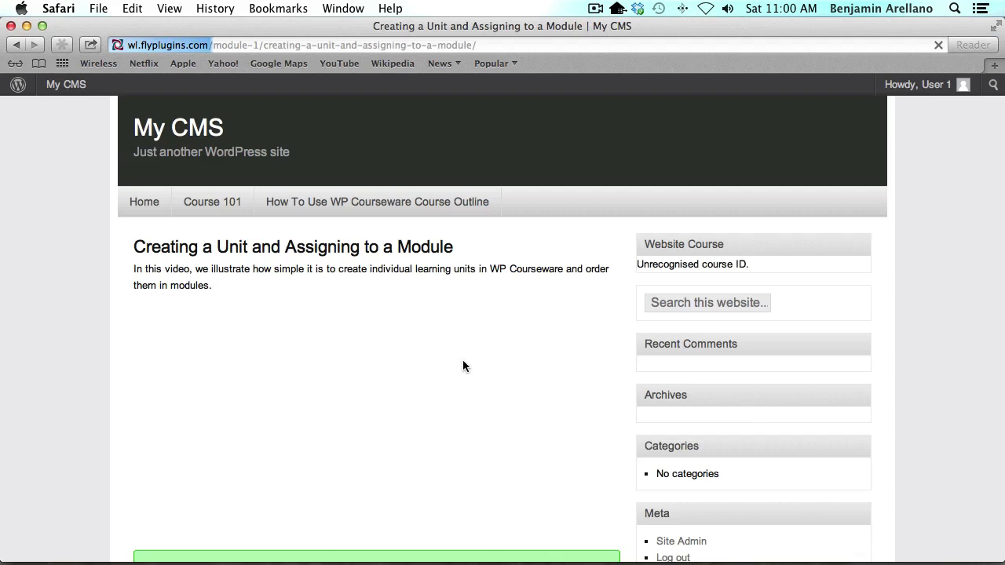
{"action": "scroll", "coordinate": [463, 362], "scroll_direction": "down", "scroll_amount": 3}
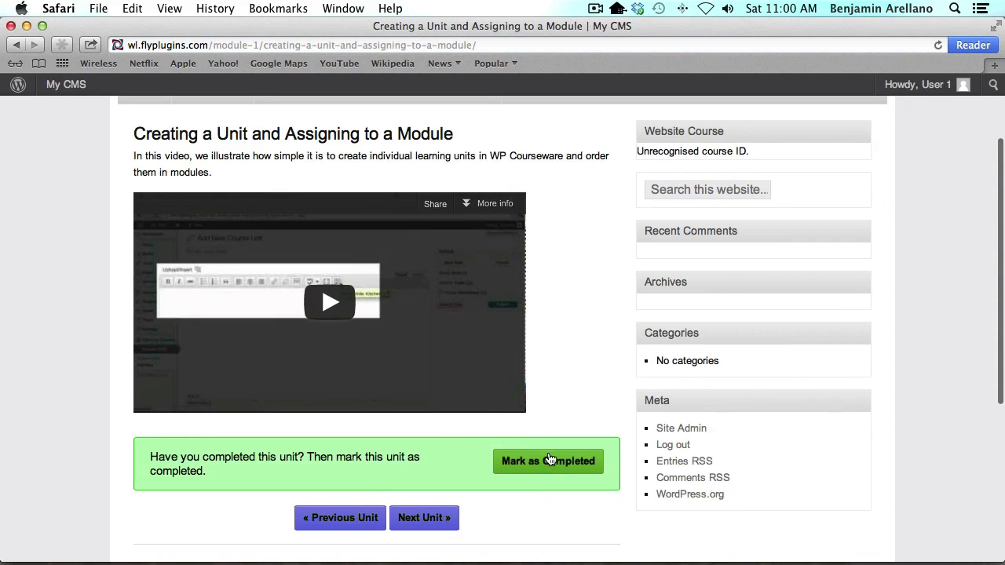
{"action": "left_click", "coordinate": [548, 463]}
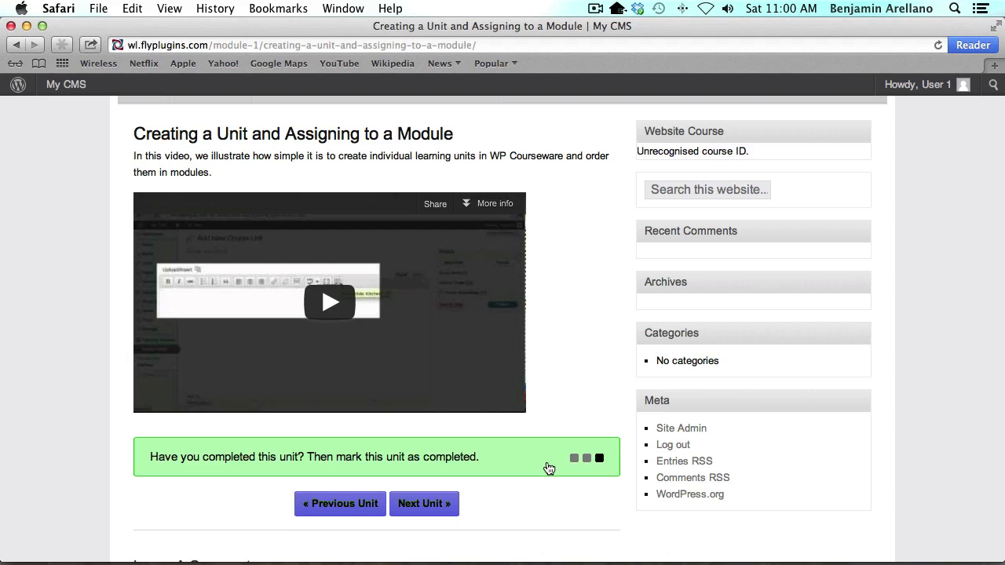
{"action": "left_click", "coordinate": [444, 512]}
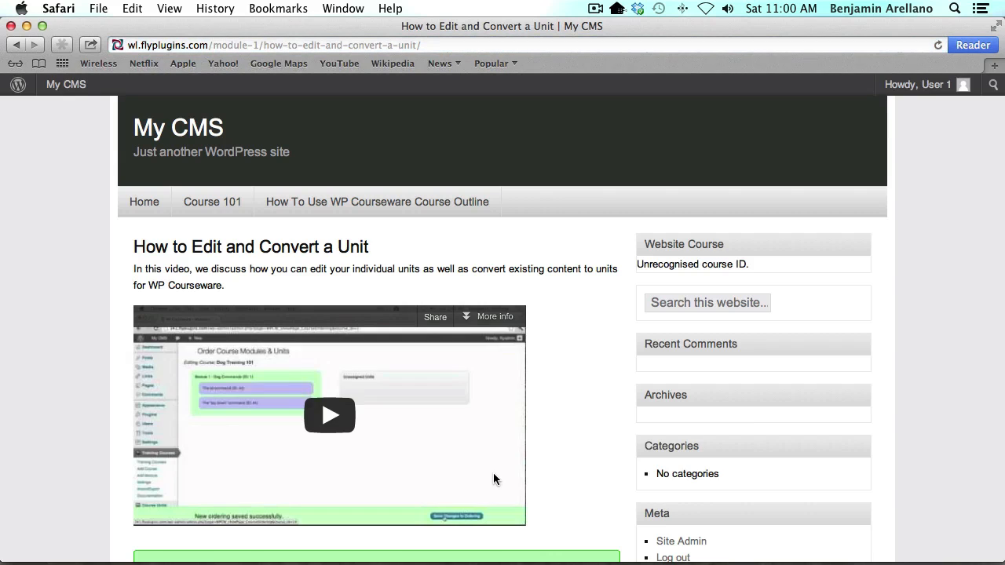
{"action": "scroll", "coordinate": [494, 475], "scroll_direction": "down", "scroll_amount": 4}
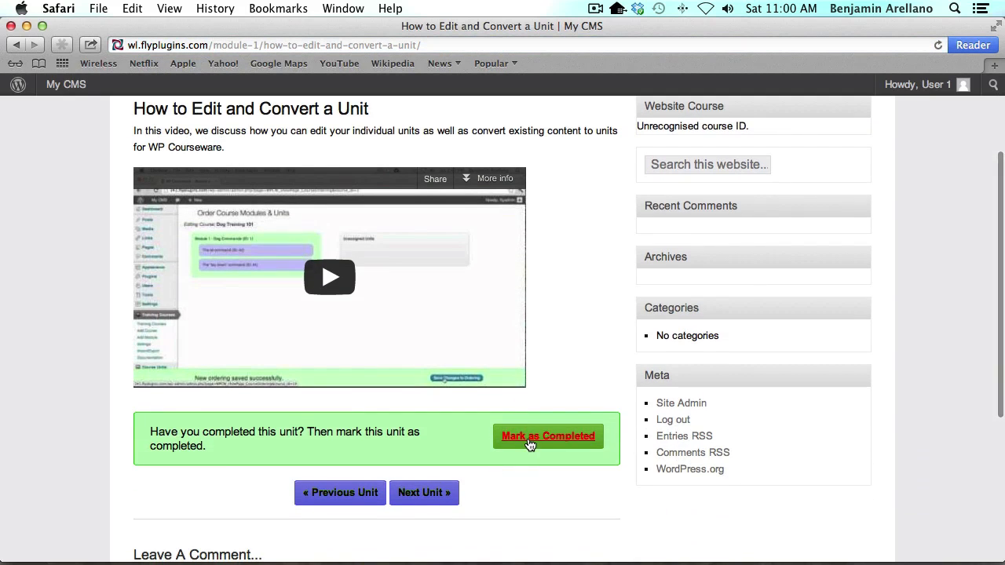
{"action": "left_click", "coordinate": [529, 445]}
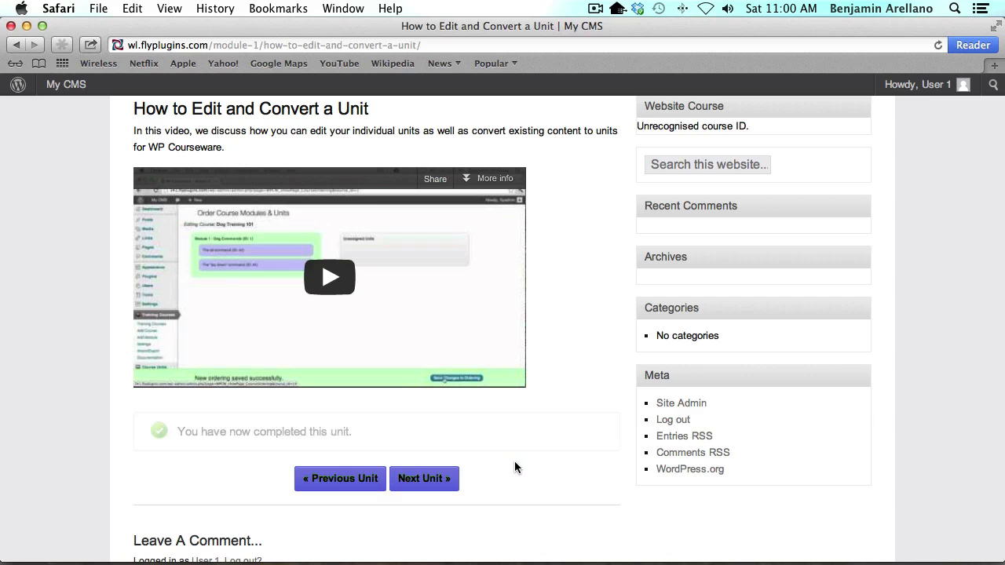
{"action": "left_click", "coordinate": [425, 481]}
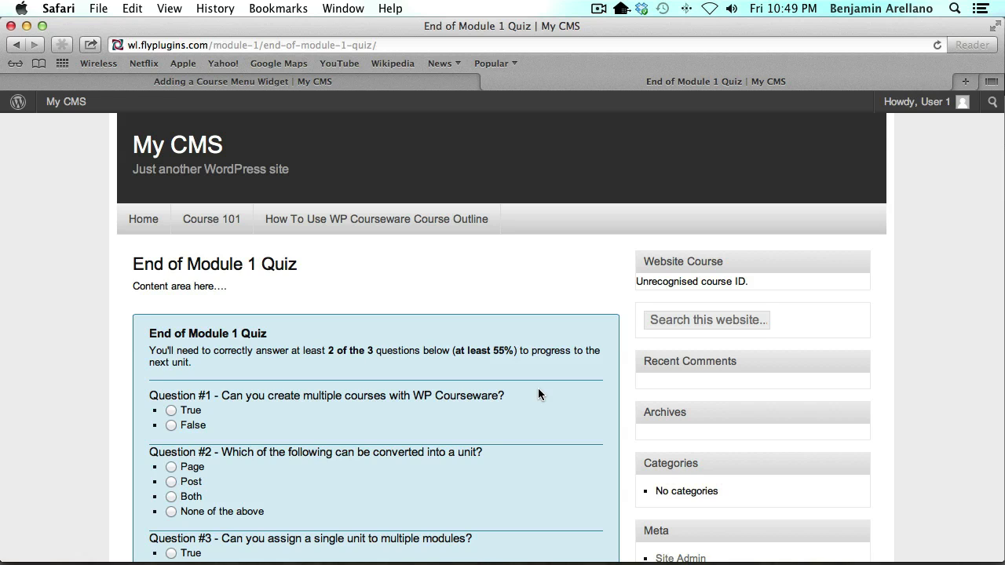
Submit the End of Module 1 Quiz with False, None of the above and False as the three answers
{"action": "scroll", "coordinate": [538, 394], "scroll_direction": "down", "scroll_amount": 5}
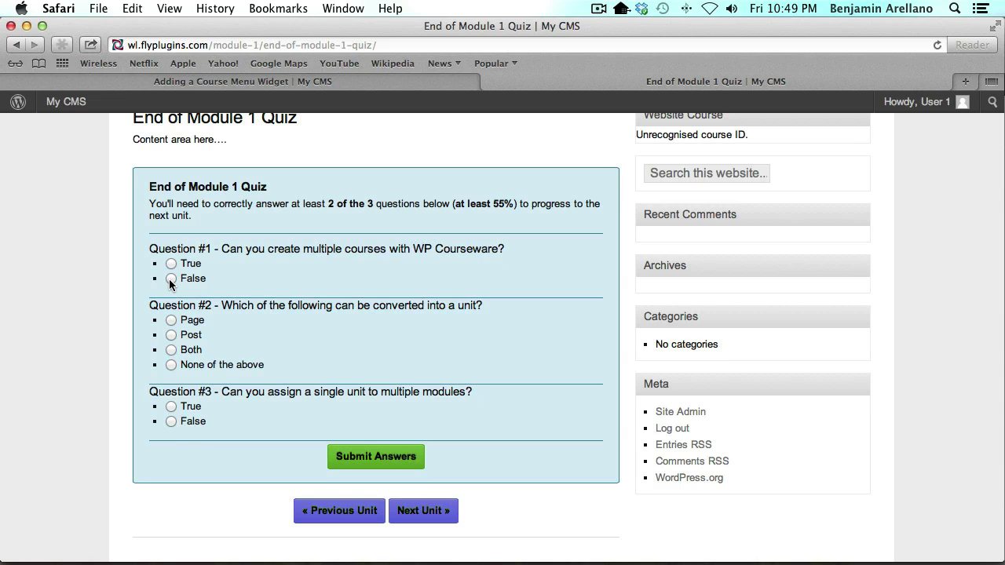
{"action": "left_click", "coordinate": [171, 279]}
{"action": "left_click", "coordinate": [172, 365]}
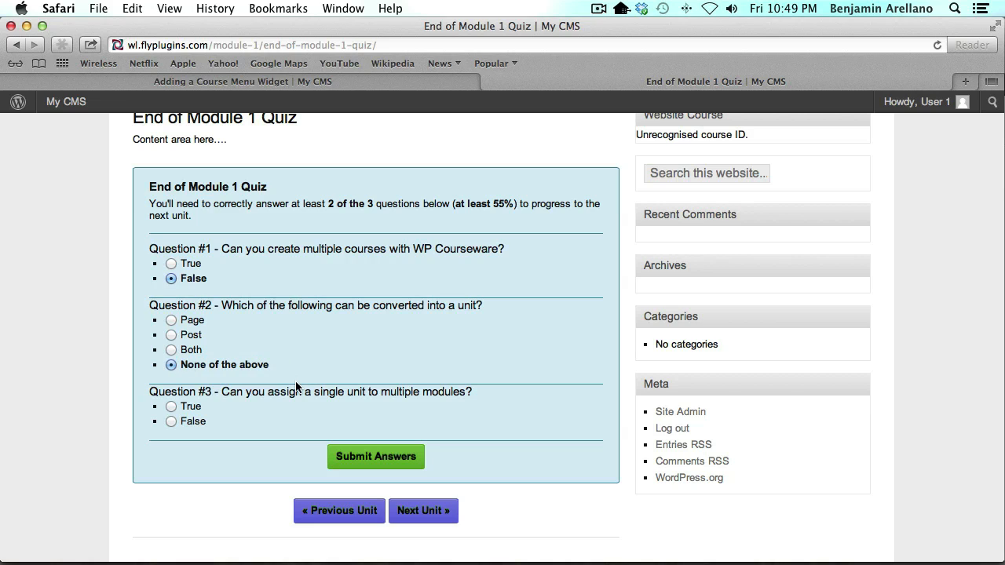
{"action": "left_click", "coordinate": [170, 422]}
{"action": "left_click", "coordinate": [353, 457]}
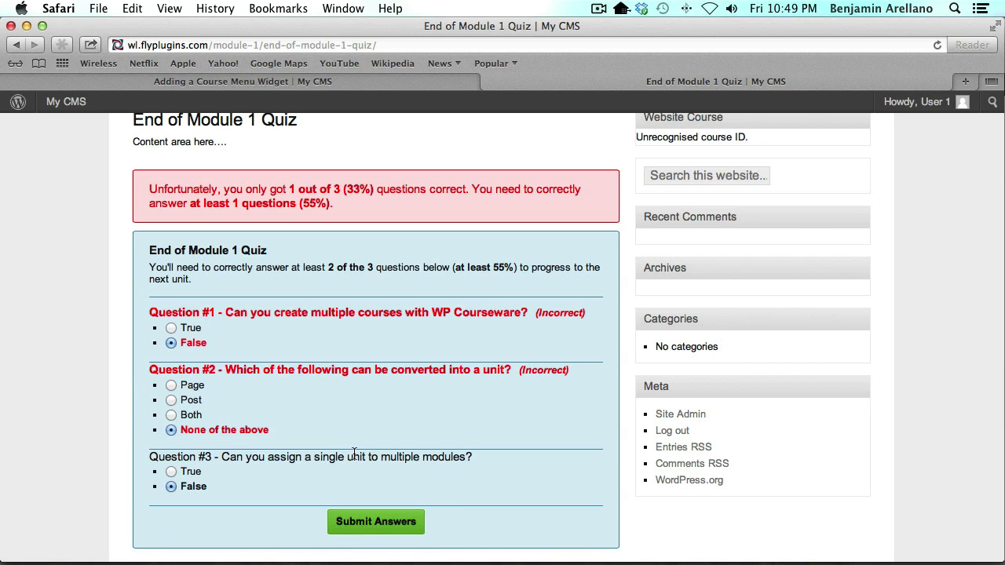
Try to advance past the quiz to the next unit, and check the unit progress in the How To Use WP Courseware course outline
{"action": "scroll", "coordinate": [353, 452], "scroll_direction": "down", "scroll_amount": 2}
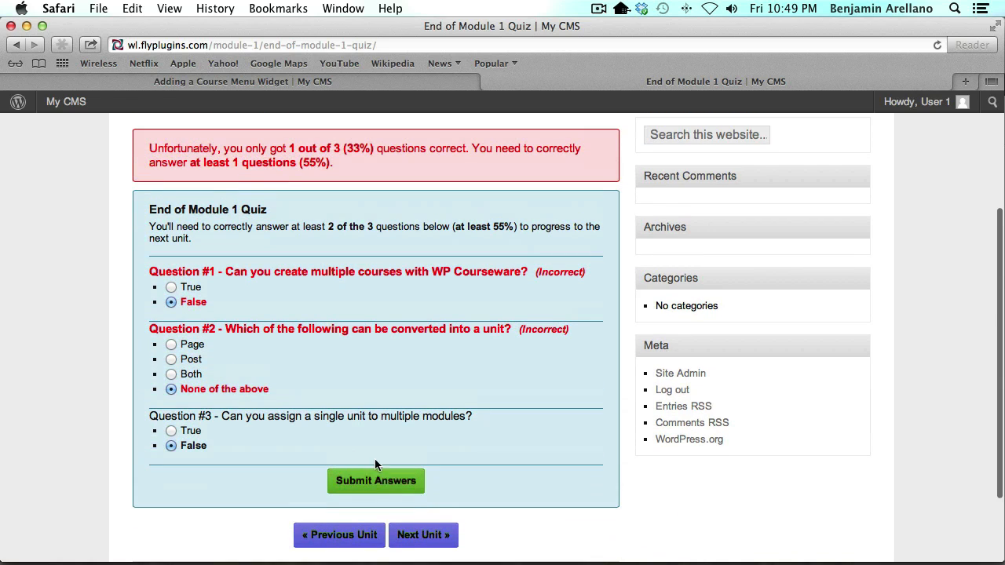
{"action": "left_click", "coordinate": [413, 538]}
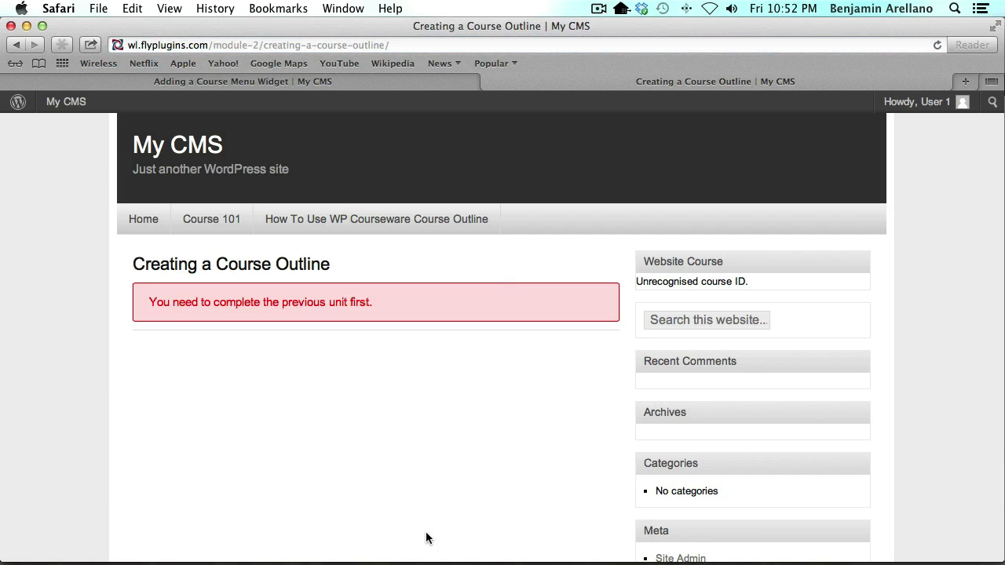
{"action": "scroll", "coordinate": [426, 538], "scroll_direction": "left", "scroll_amount": 5}
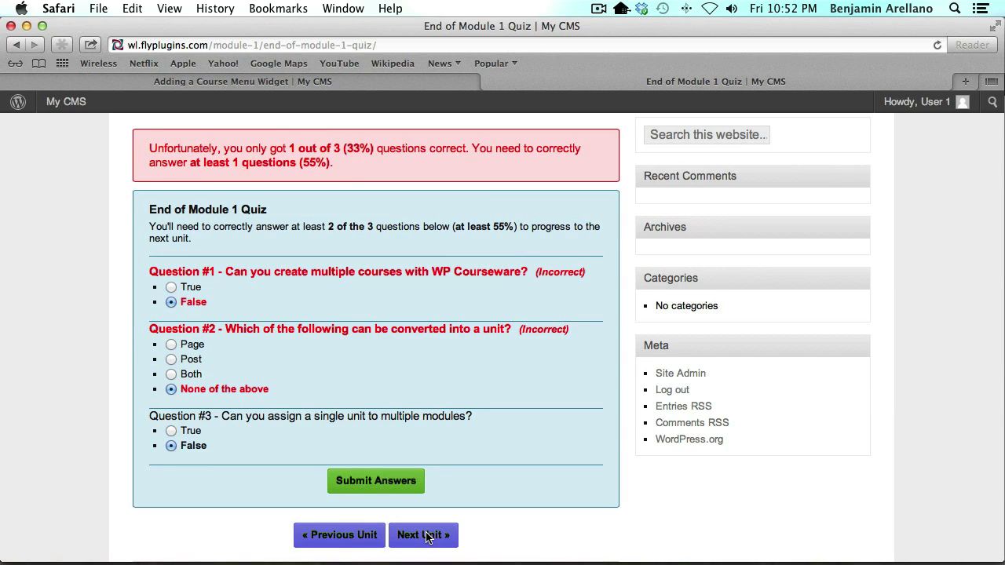
{"action": "scroll", "coordinate": [426, 538], "scroll_direction": "up", "scroll_amount": 5}
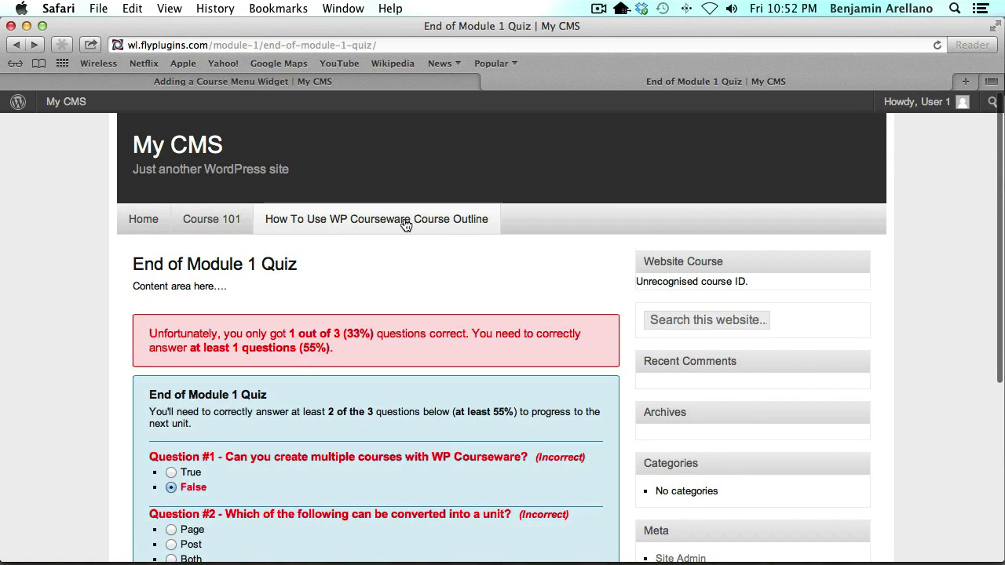
{"action": "left_click", "coordinate": [405, 225]}
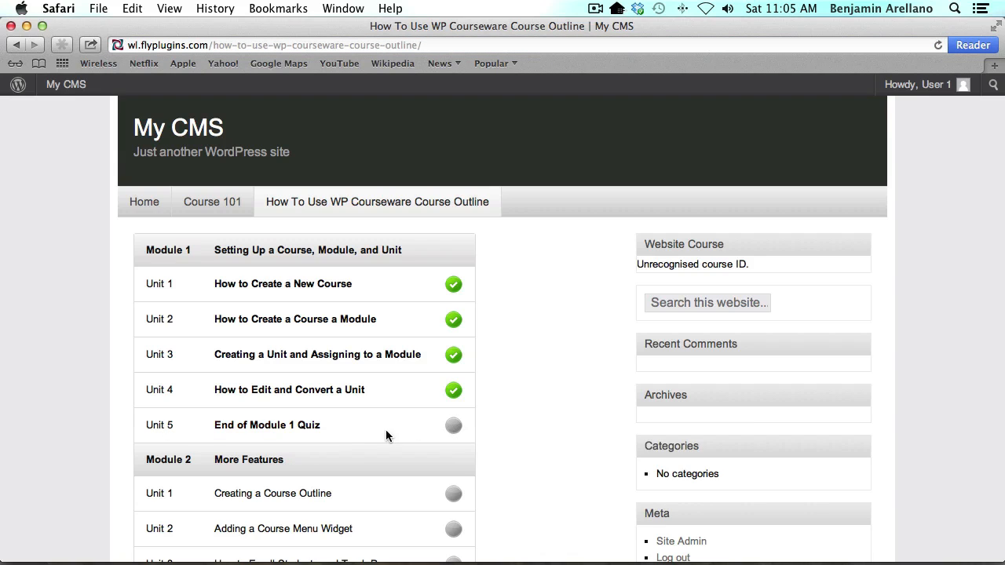
Retake the End of Module 1 Quiz with the answers True, Both and False, and continue to the next unit
{"action": "left_click", "coordinate": [234, 428]}
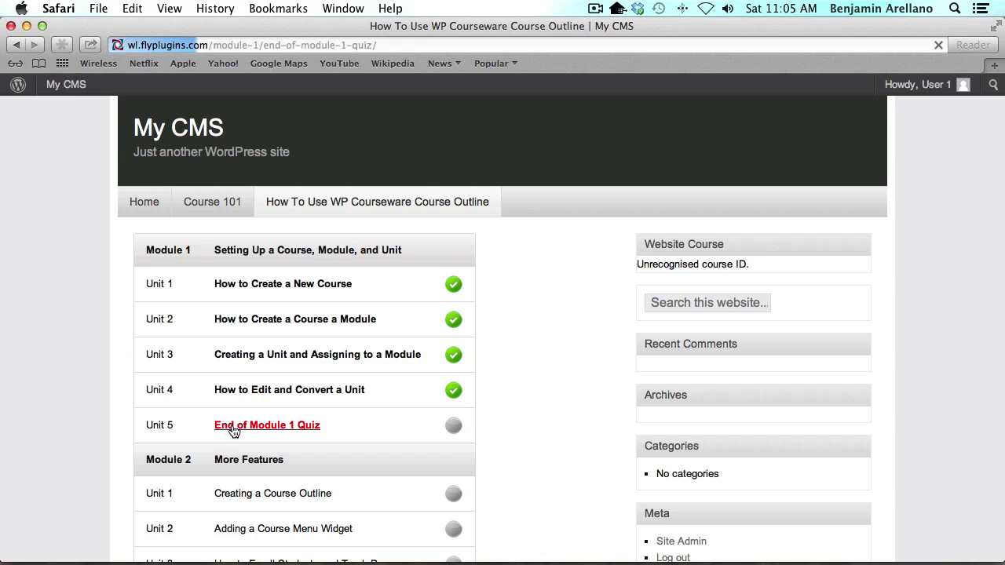
{"action": "scroll", "coordinate": [275, 448], "scroll_direction": "down", "scroll_amount": 3}
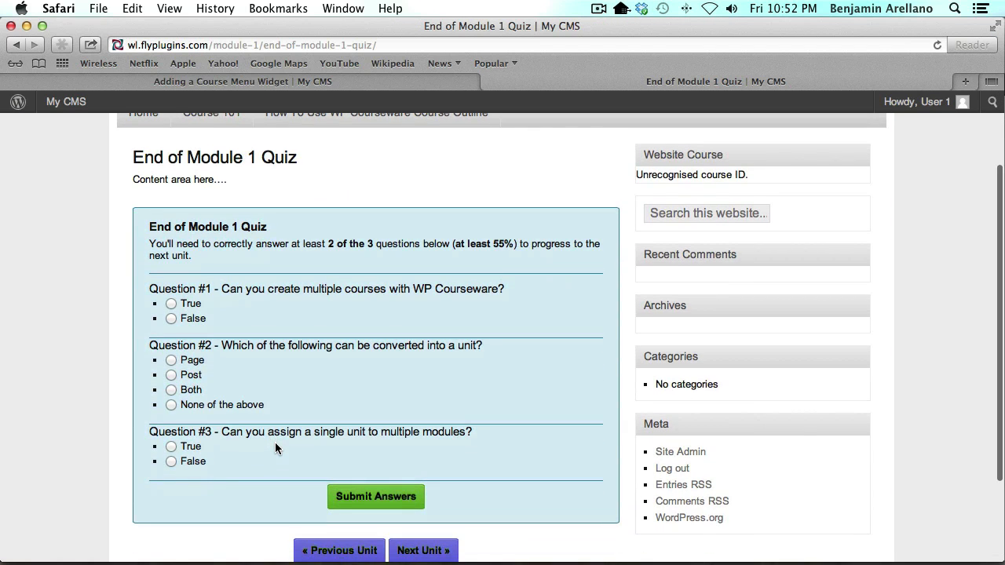
{"action": "scroll", "coordinate": [275, 448], "scroll_direction": "down", "scroll_amount": 1}
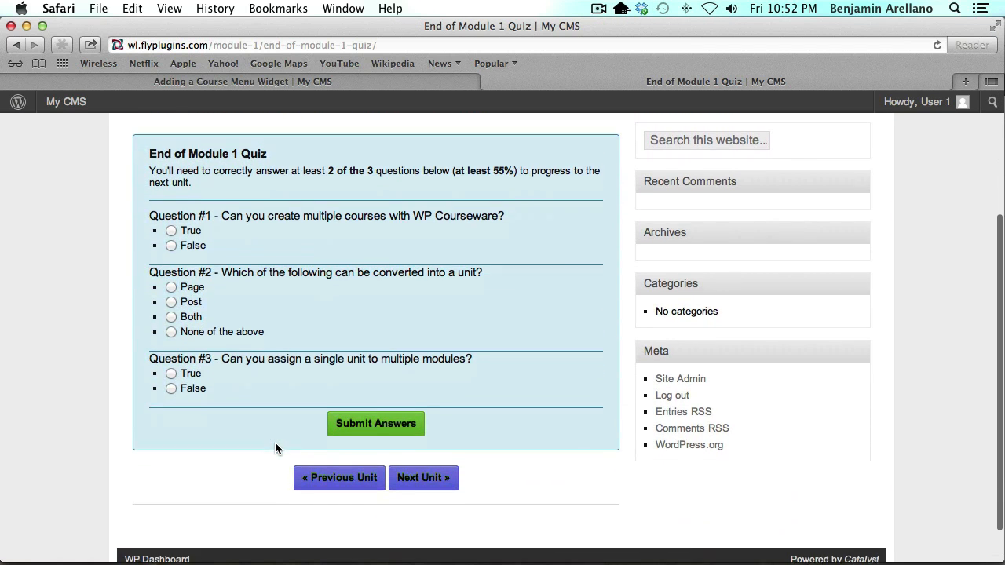
{"action": "left_click", "coordinate": [171, 230]}
{"action": "left_click", "coordinate": [171, 316]}
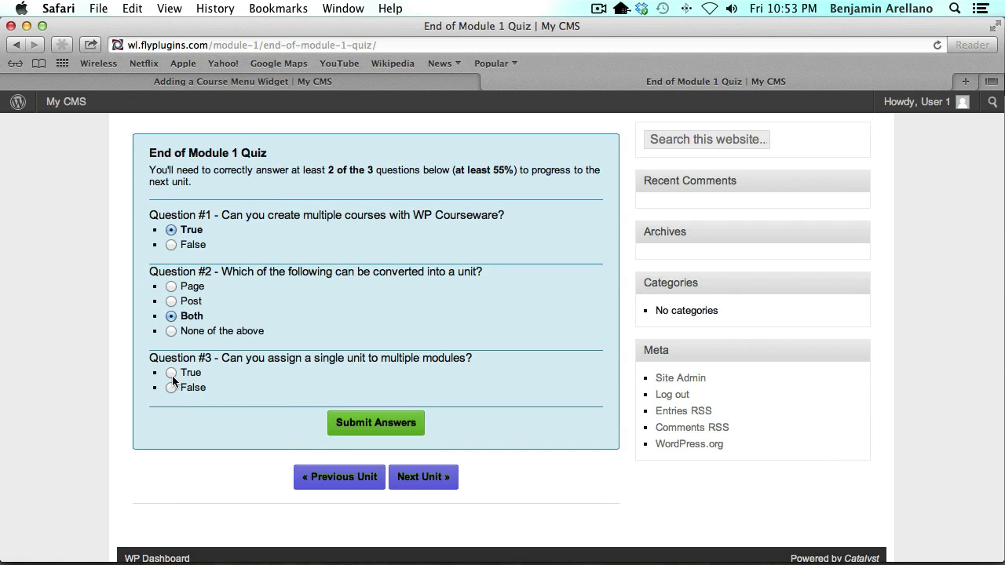
{"action": "left_click", "coordinate": [171, 387]}
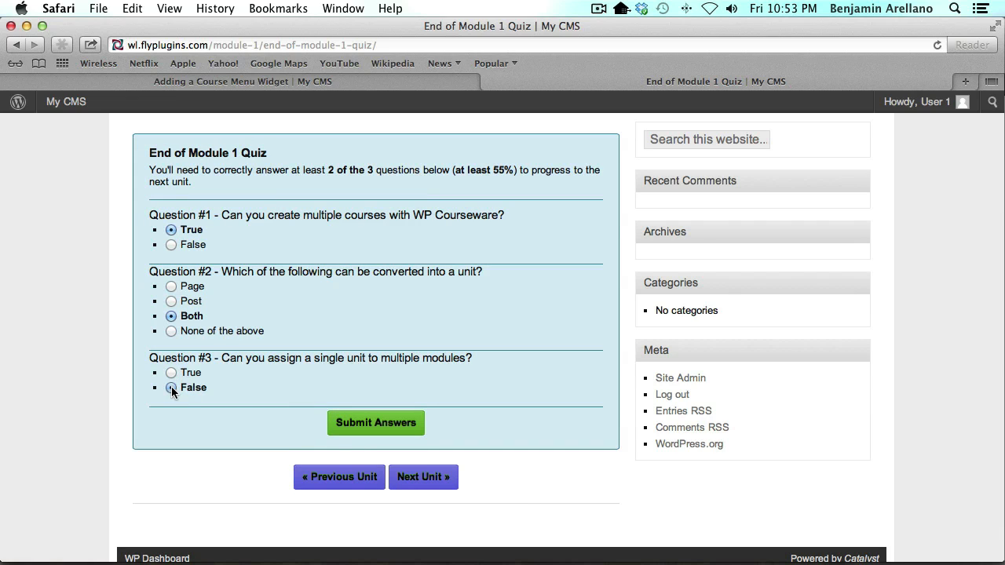
{"action": "left_click", "coordinate": [355, 423]}
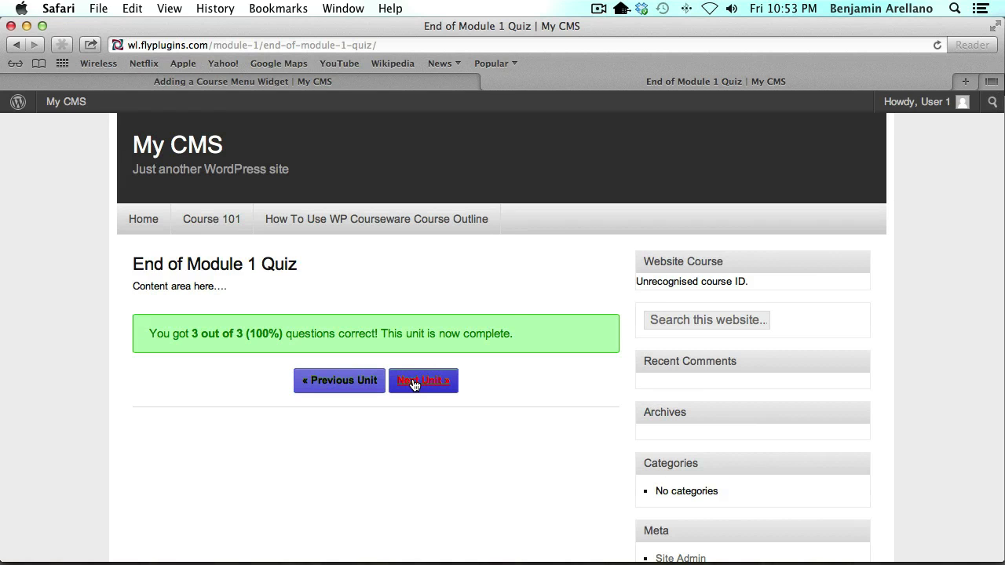
{"action": "left_click", "coordinate": [416, 385]}
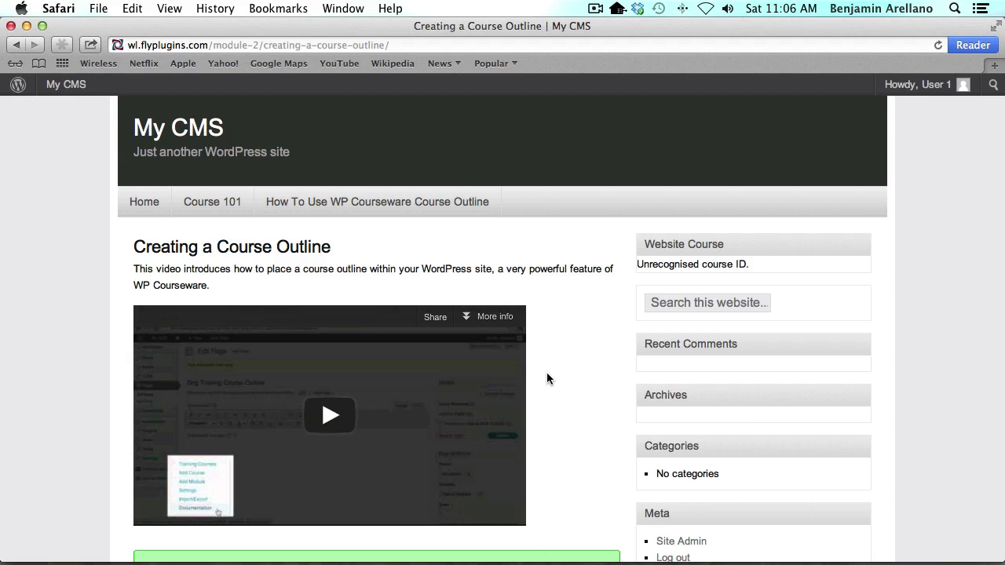
Switch to the WordPress admin in Chrome and start a new course unit titled "Pop Quiz Module 2"
{"action": "key", "text": "super+Tab"}
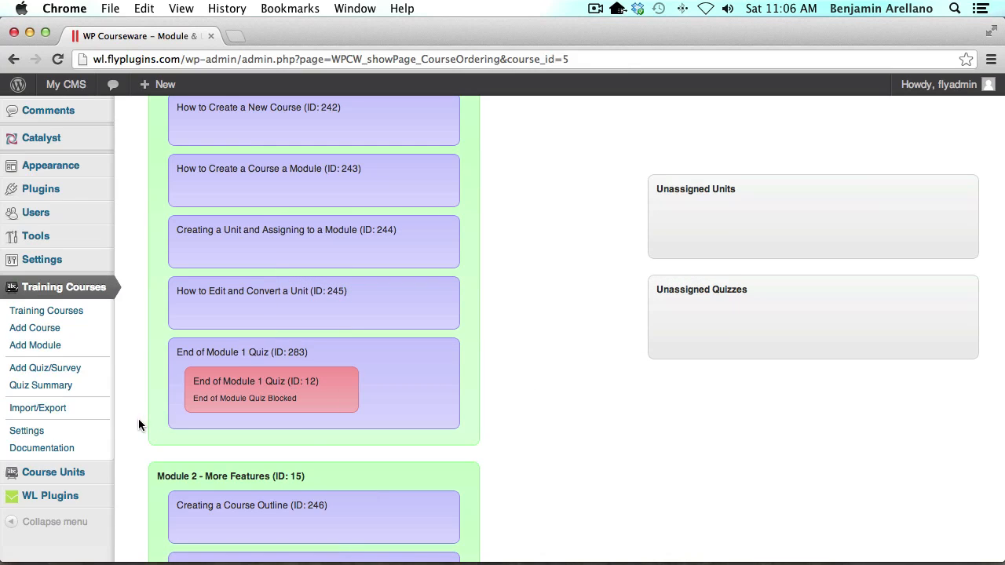
{"action": "scroll", "coordinate": [138, 424], "scroll_direction": "down", "scroll_amount": 3}
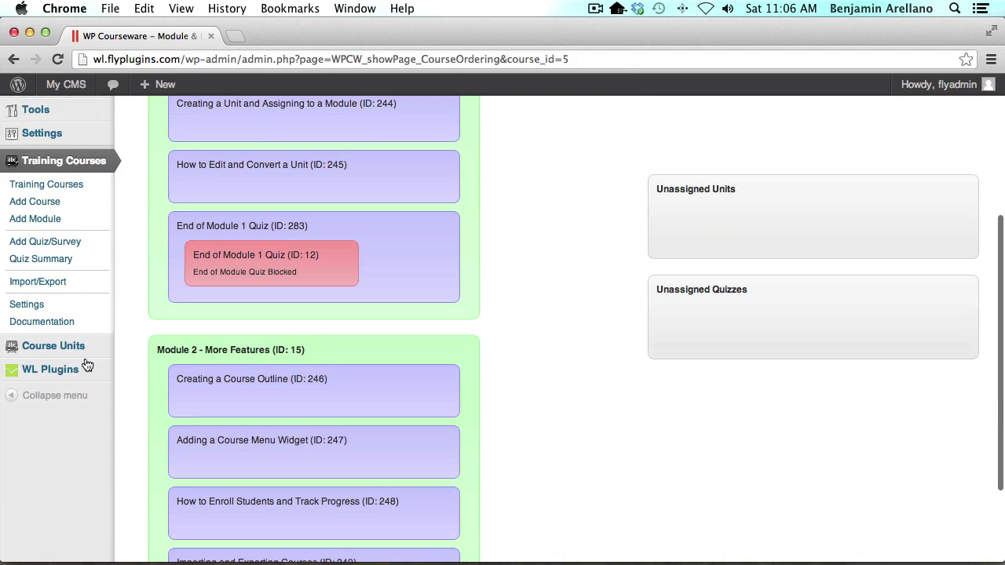
{"action": "mouse_move", "coordinate": [69, 353]}
{"action": "left_click", "coordinate": [149, 365]}
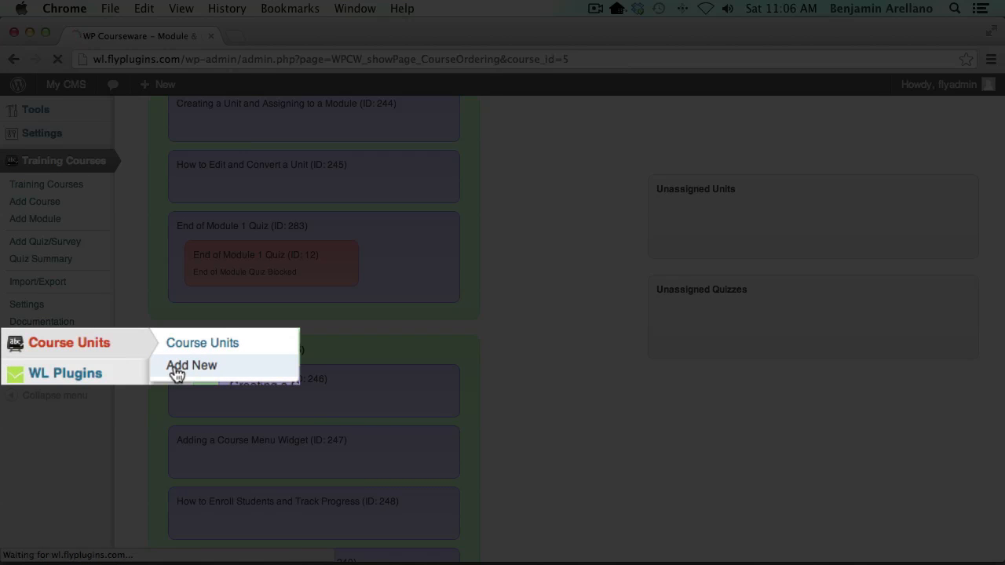
{"action": "type", "text": "Pop "}
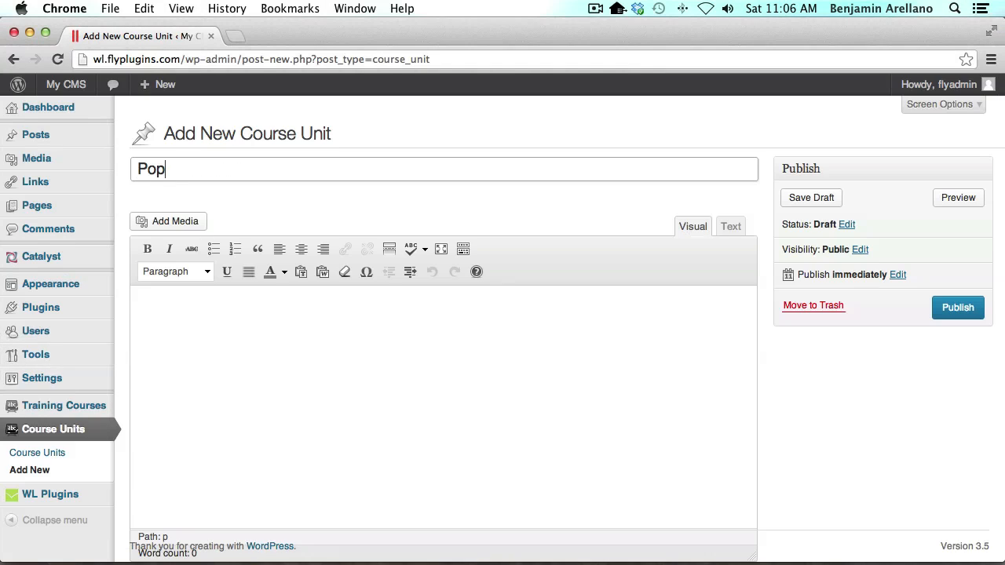
{"action": "type", "text": "Quiz Modu"}
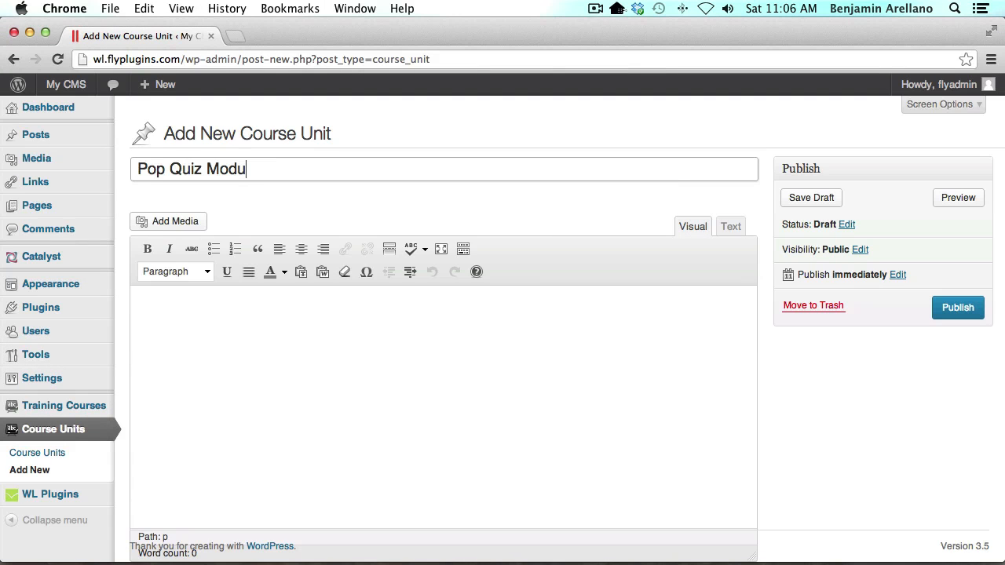
{"action": "type", "text": "le 2"}
Enter "Content area here" as the body of the new course unit and publish it
{"action": "left_click", "coordinate": [159, 407]}
{"action": "type", "text": "Content aree"}
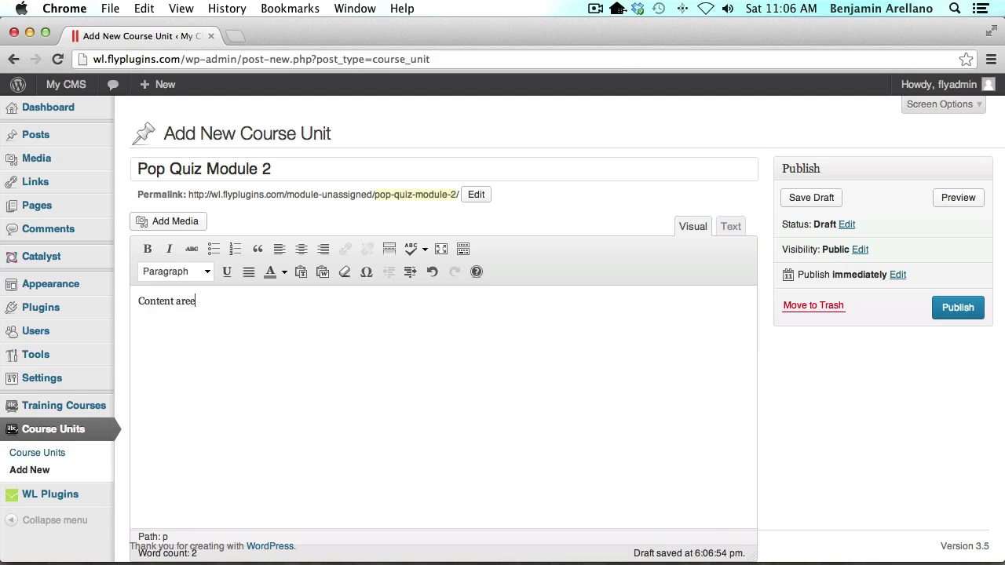
{"action": "key", "text": "BackSpace"}
{"action": "type", "text": "a here"}
{"action": "left_click", "coordinate": [962, 310]}
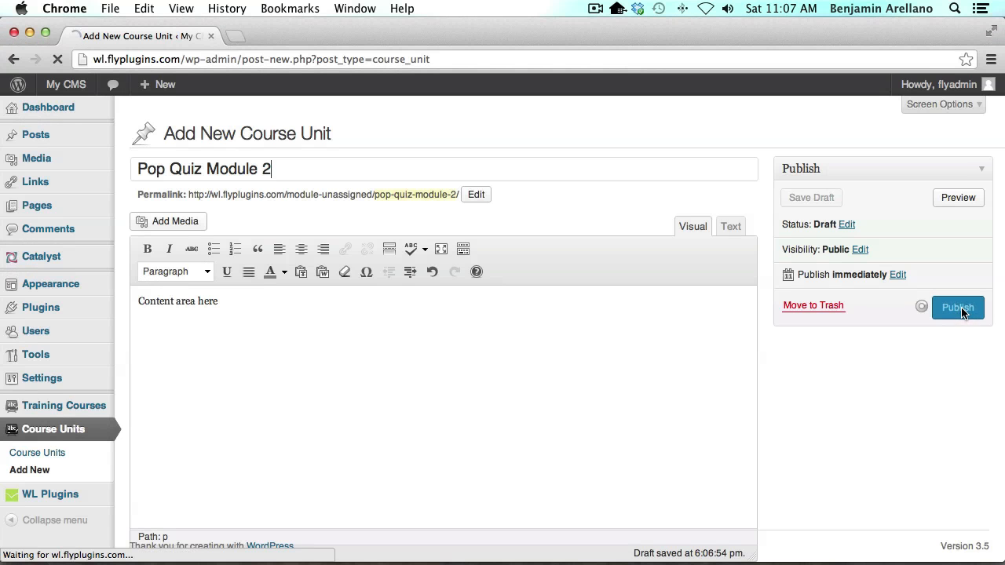
Start a new quiz titled "Pop Quiz Module 2" and enter "Pop Quiz Module 2" as its description
{"action": "mouse_move", "coordinate": [59, 408]}
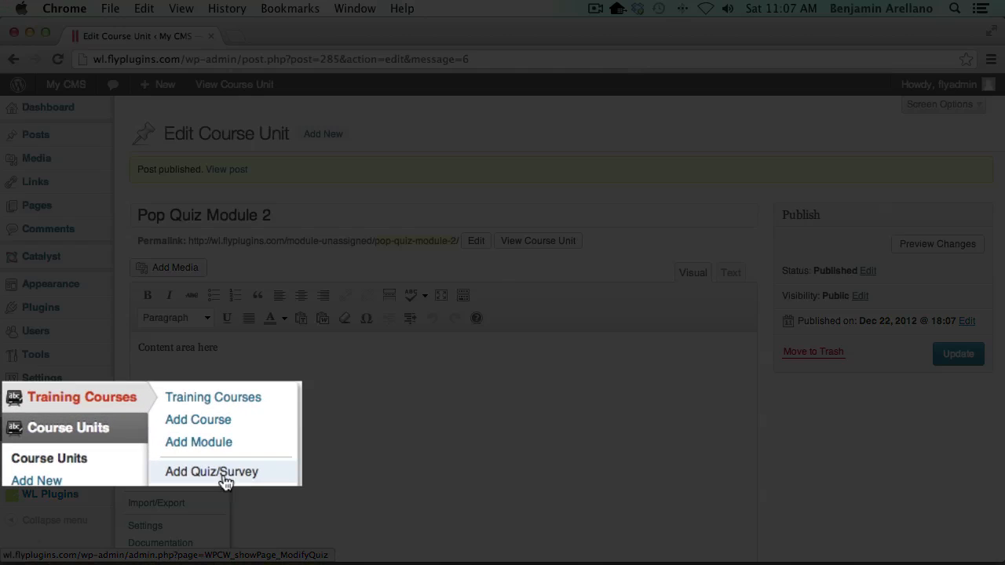
{"action": "left_click", "coordinate": [200, 463]}
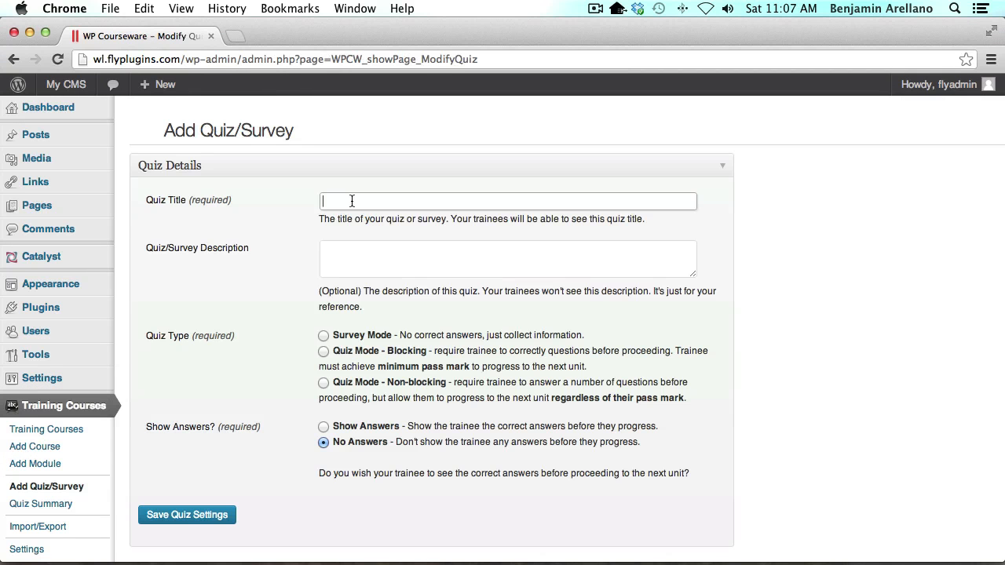
{"action": "type", "text": "Pop Quiz Module 2"}
{"action": "left_click", "coordinate": [366, 257]}
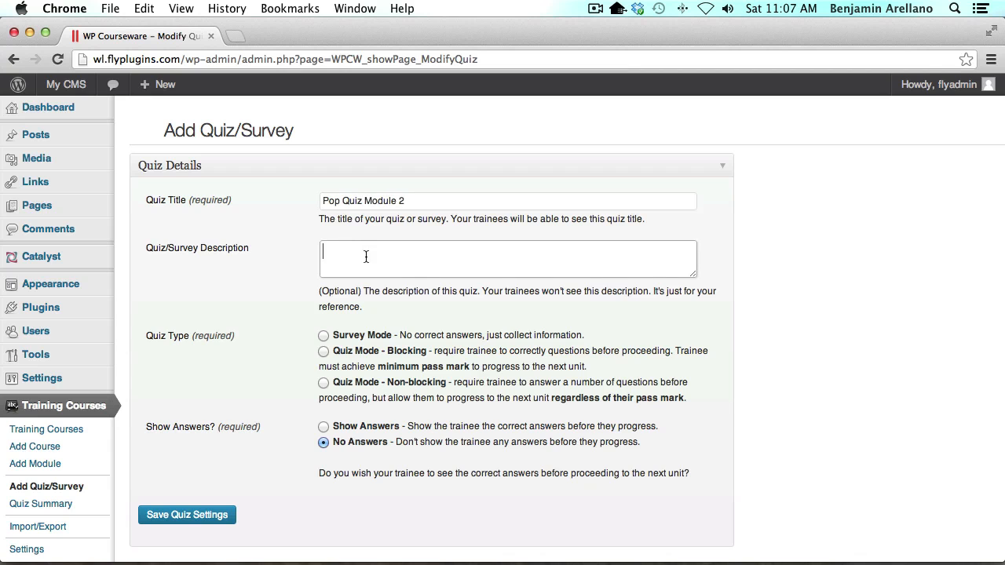
{"action": "type", "text": "Pop Quiz Module 2"}
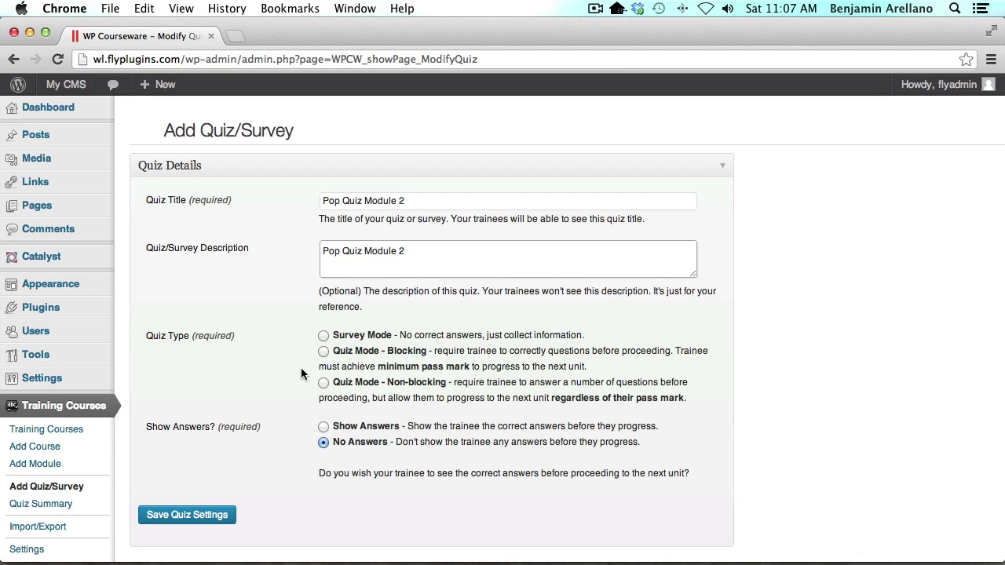
Make the quiz Quiz Mode - Non-blocking with Show Answers enabled, and save the quiz settings
{"action": "left_click", "coordinate": [323, 383]}
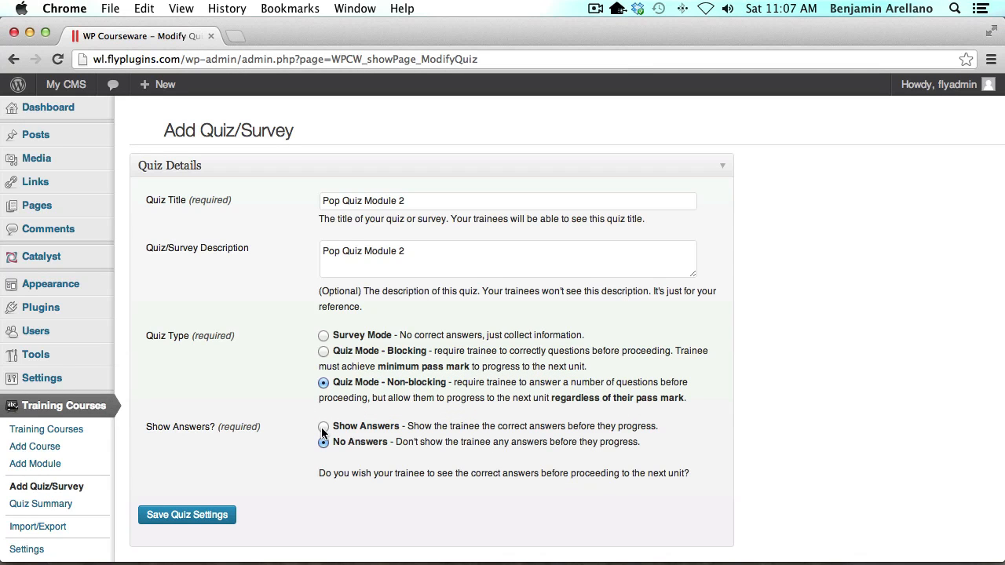
{"action": "left_click", "coordinate": [322, 427]}
{"action": "left_click", "coordinate": [196, 515]}
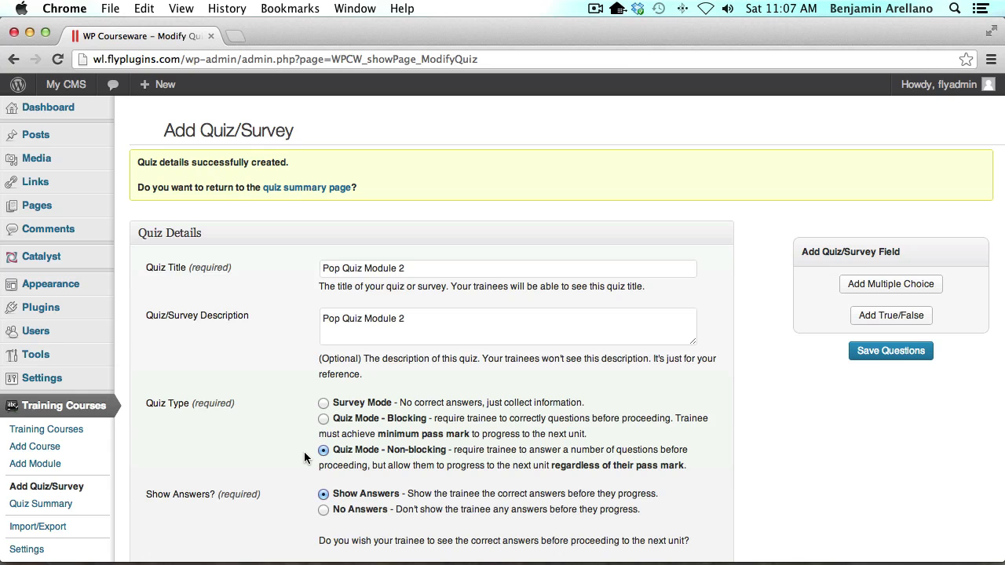
Add a true/false question "Does WP Courseware allow shortcode to create a course outline?" with True as the correct answer
{"action": "scroll", "coordinate": [304, 451], "scroll_direction": "down", "scroll_amount": 5}
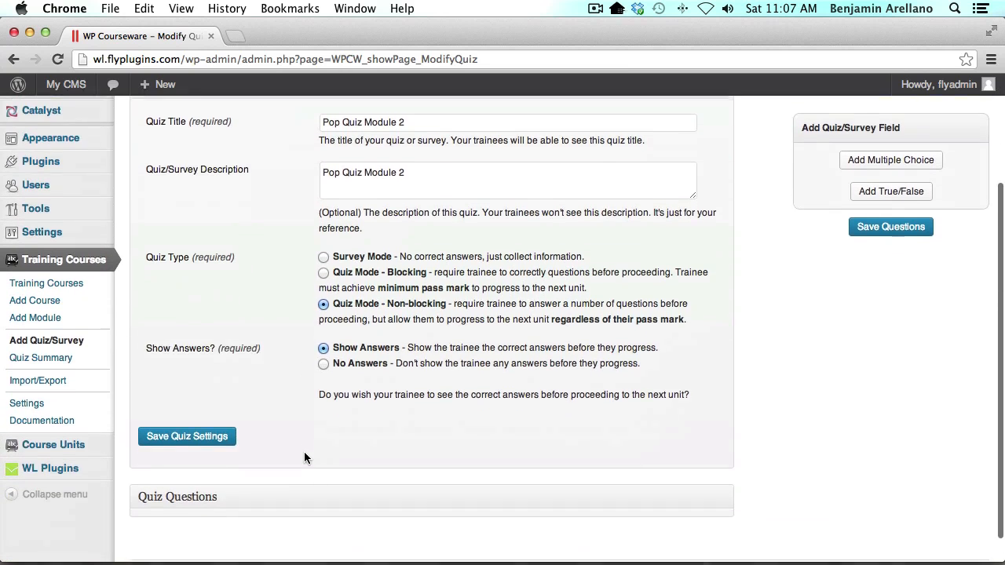
{"action": "scroll", "coordinate": [304, 452], "scroll_direction": "down", "scroll_amount": 1}
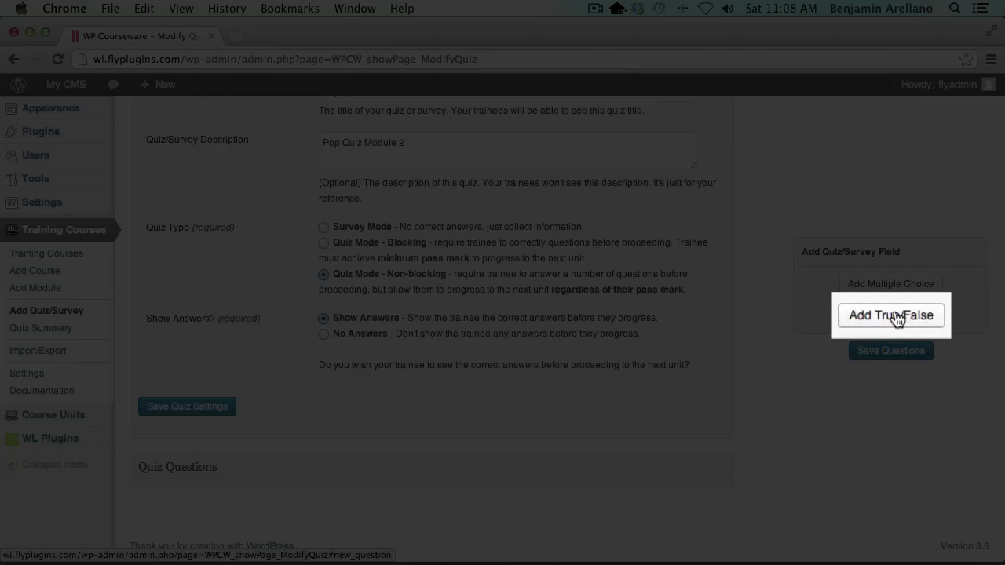
{"action": "left_click", "coordinate": [891, 315]}
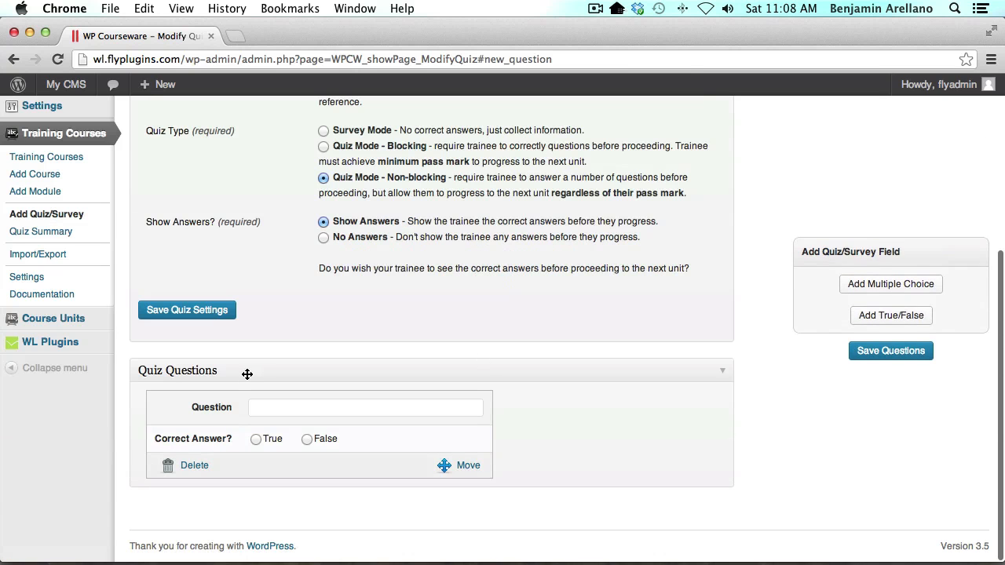
{"action": "left_click", "coordinate": [267, 407]}
{"action": "type", "text": "Does WP Courseware allow shortcod"}
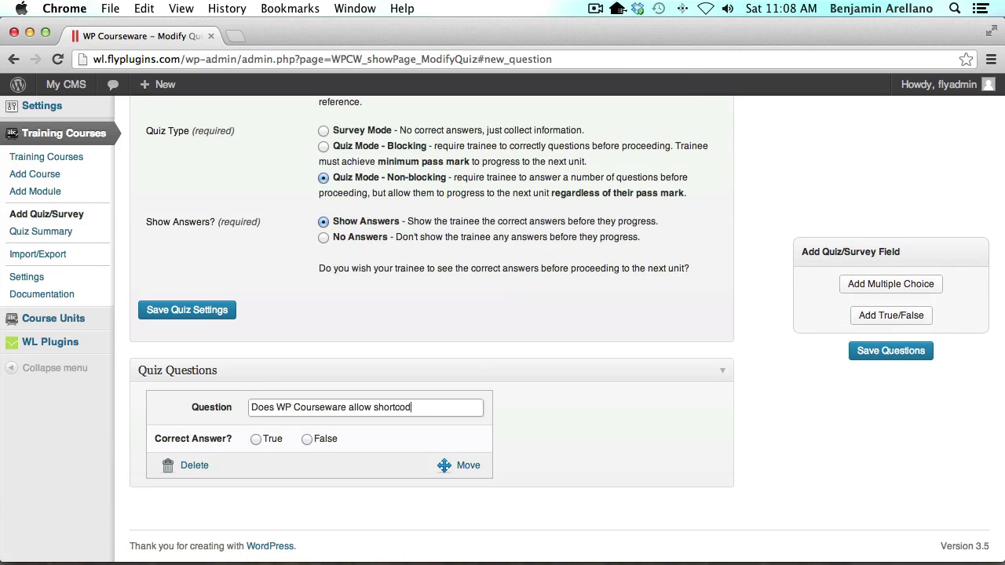
{"action": "type", "text": "e to create a course outline?"}
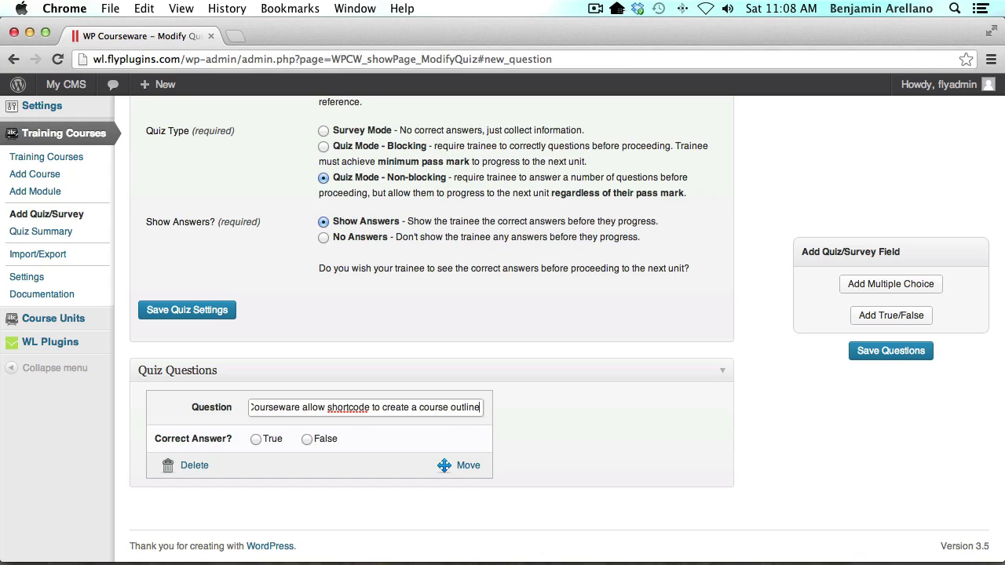
{"action": "left_click", "coordinate": [256, 439]}
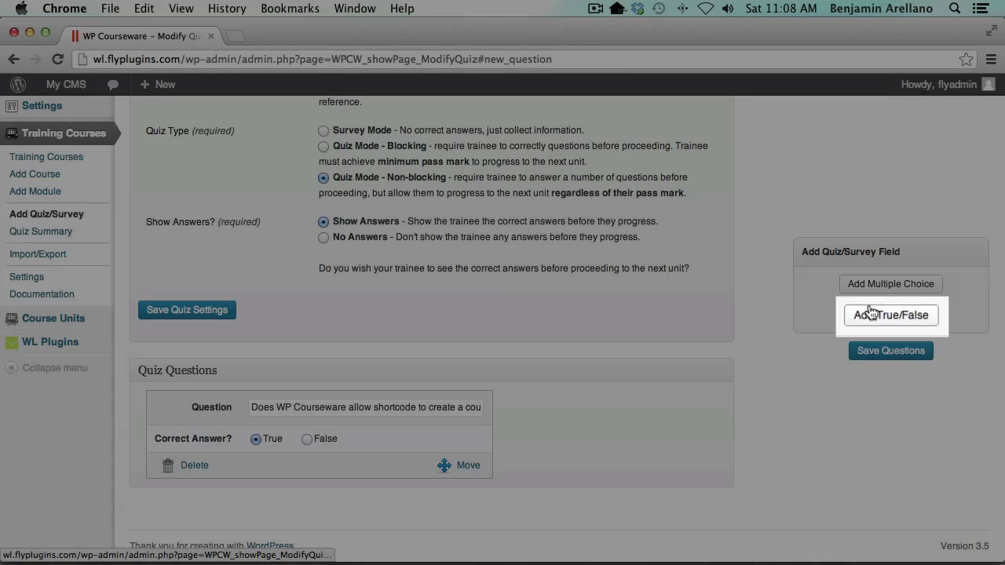
Add a second true/false question "Does WP Courseware have a sidebar widget?" with True as the correct answer
{"action": "left_click", "coordinate": [856, 315]}
{"action": "left_click", "coordinate": [276, 405]}
{"action": "type", "text": "Does WP C"}
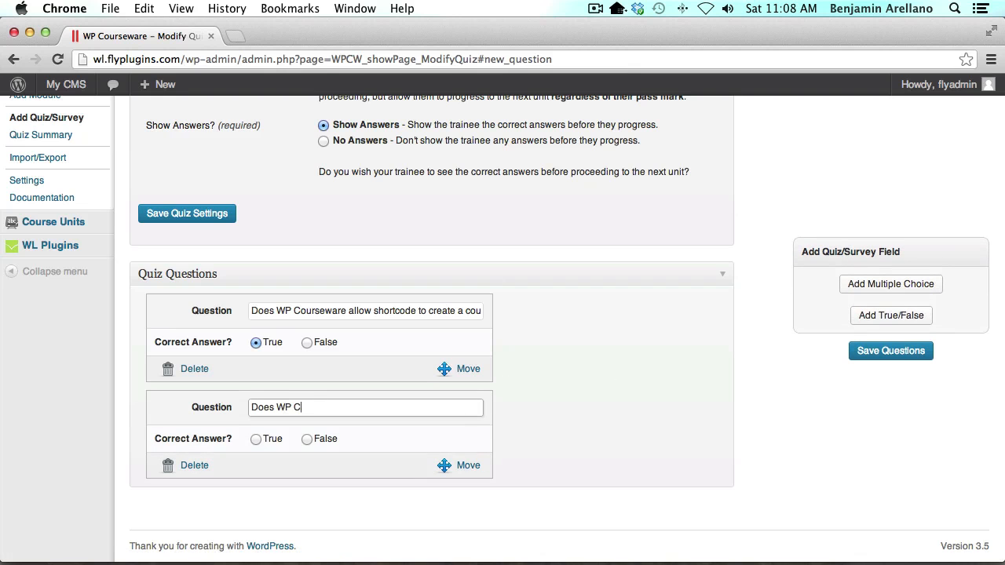
{"action": "type", "text": "ourseware have a sidebar widget?"}
{"action": "left_click", "coordinate": [252, 442]}
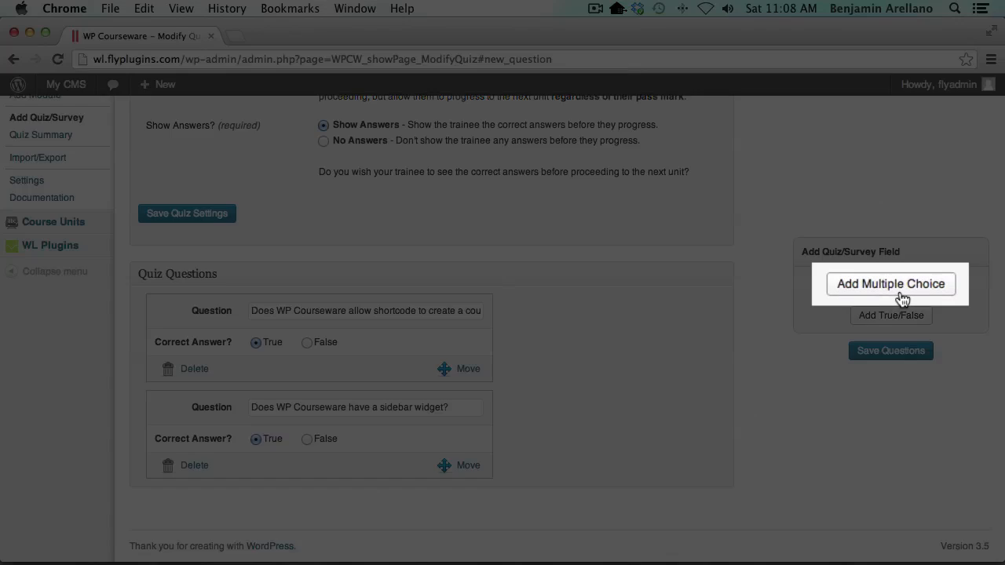
Add a multiple-choice question with the text "Which of the following does WP Courseware utilize for navigation"
{"action": "left_click", "coordinate": [899, 287]}
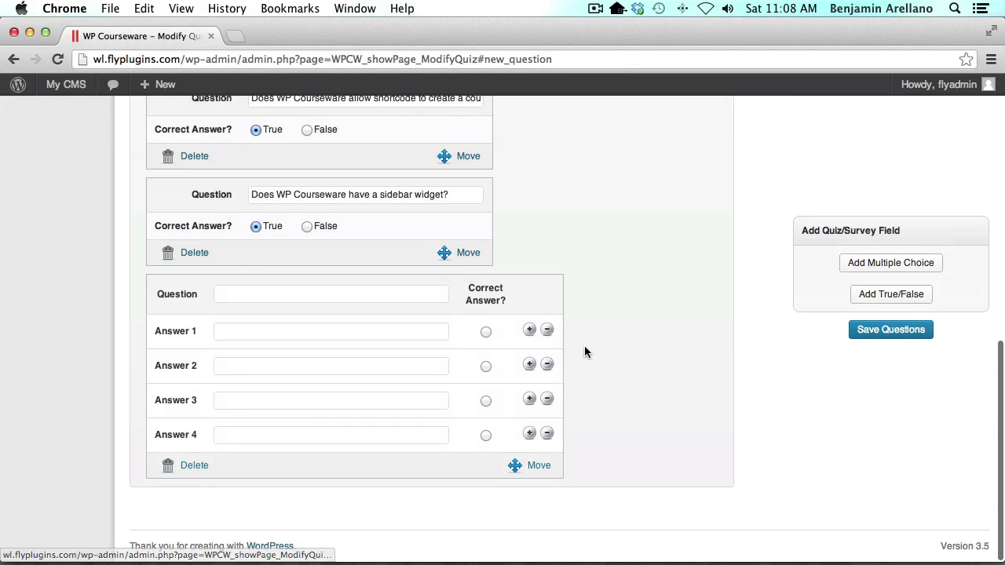
{"action": "left_click", "coordinate": [325, 292]}
{"action": "type", "text": "Which of the fol"}
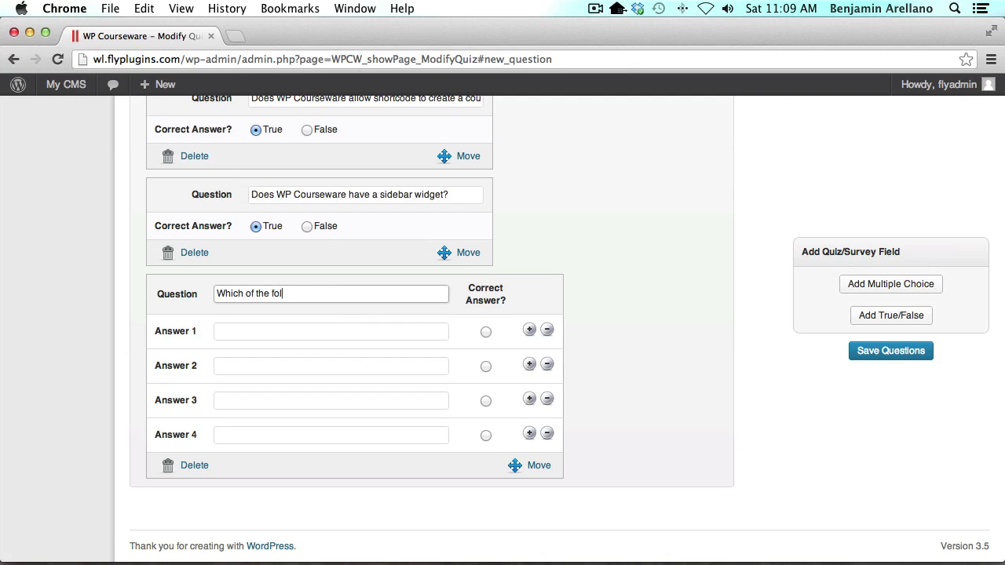
{"action": "type", "text": "lowing does WP Courseware utilize for"}
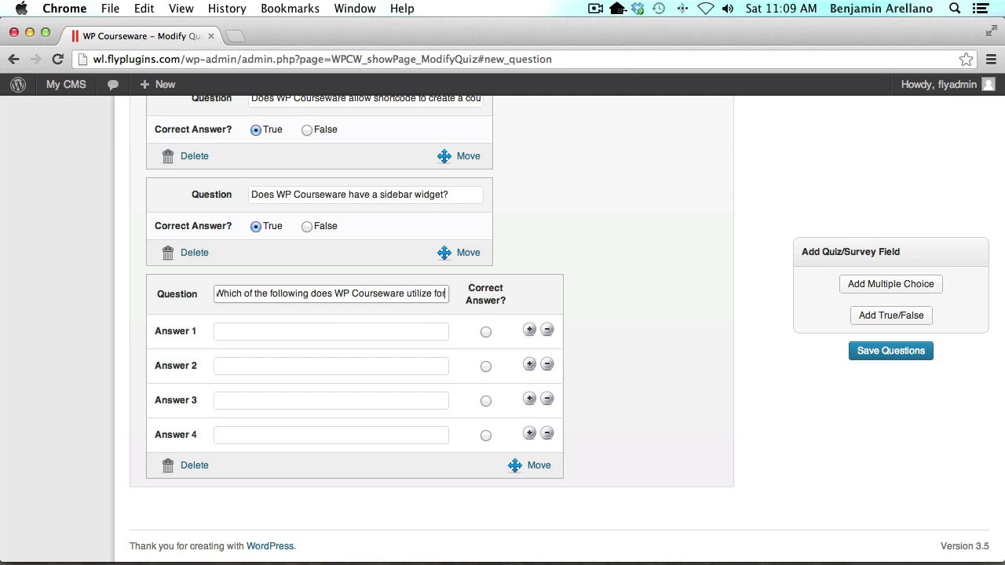
{"action": "type", "text": " navigation"}
Enter the answers "Sidebar widget", "Course outline", "Navigation buttons underneath units" and "All of the above", marking "All of the above" as correct
{"action": "key", "text": "Tab"}
{"action": "type", "text": "Sidebar widget"}
{"action": "key", "text": "Tab"}
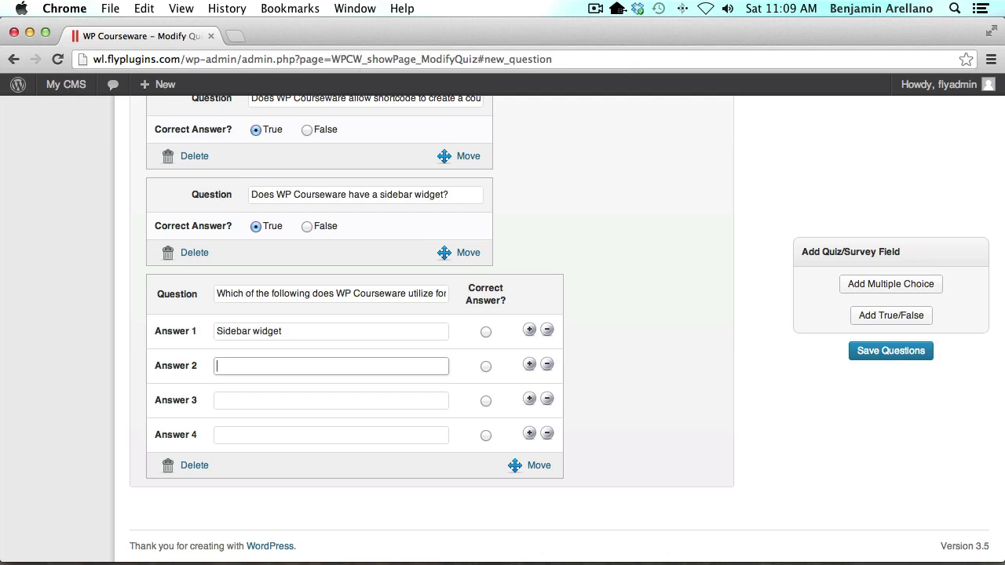
{"action": "type", "text": "Course outline"}
{"action": "key", "text": "Tab"}
{"action": "type", "text": "Navigation buttons "}
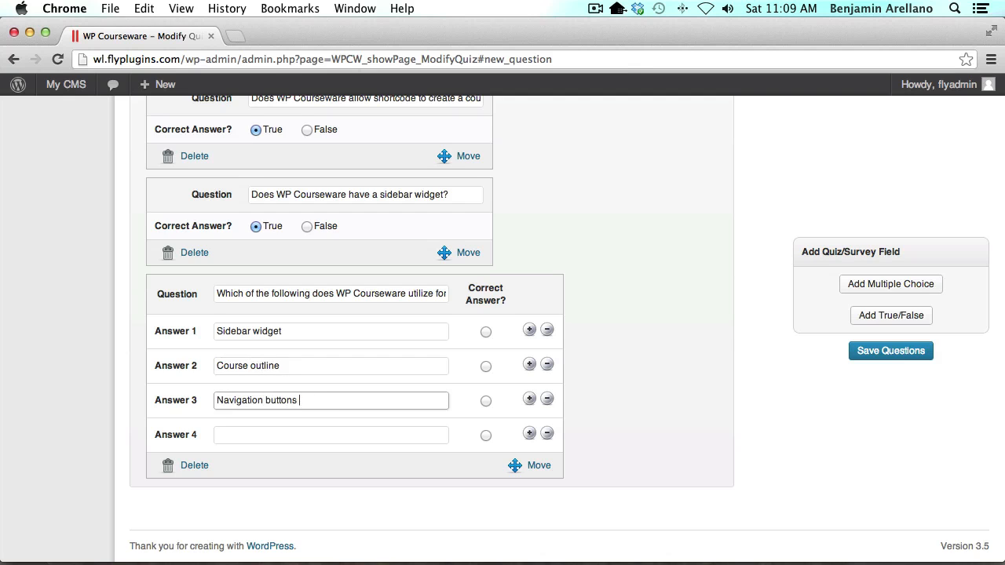
{"action": "type", "text": "underneath units"}
{"action": "key", "text": "Tab"}
{"action": "type", "text": "All of the above"}
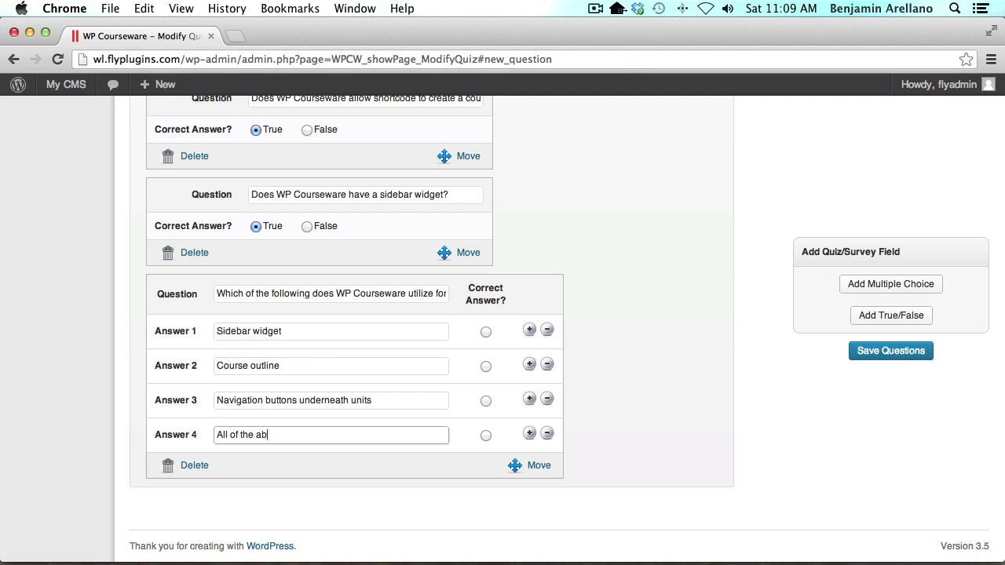
{"action": "left_click", "coordinate": [485, 435]}
Reorder the quiz questions so the multiple-choice one comes first and the sidebar widget one last, and save the questions
{"action": "scroll", "coordinate": [619, 427], "scroll_direction": "up", "scroll_amount": 2}
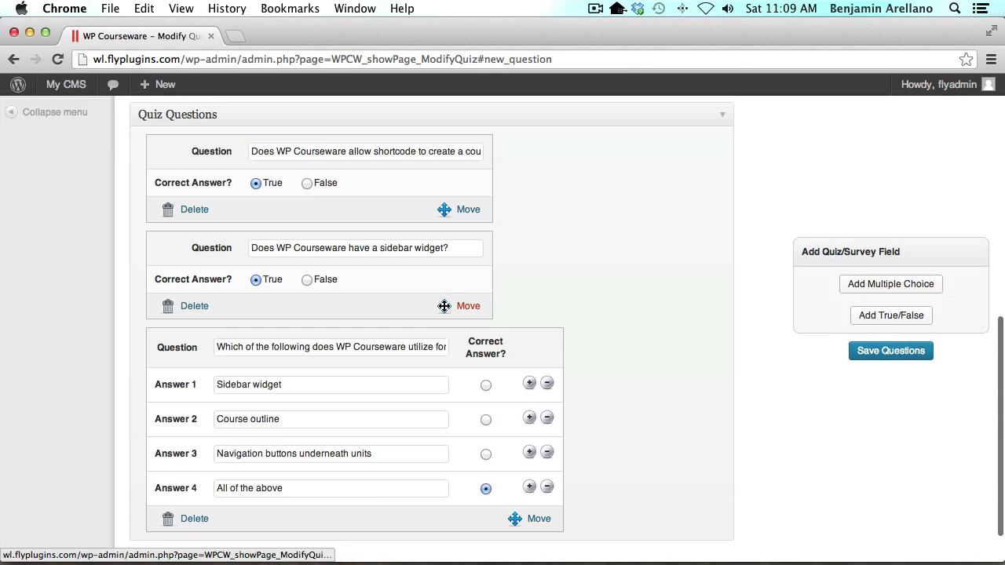
{"action": "left_click_drag", "start_coordinate": [446, 306], "coordinate": [453, 462]}
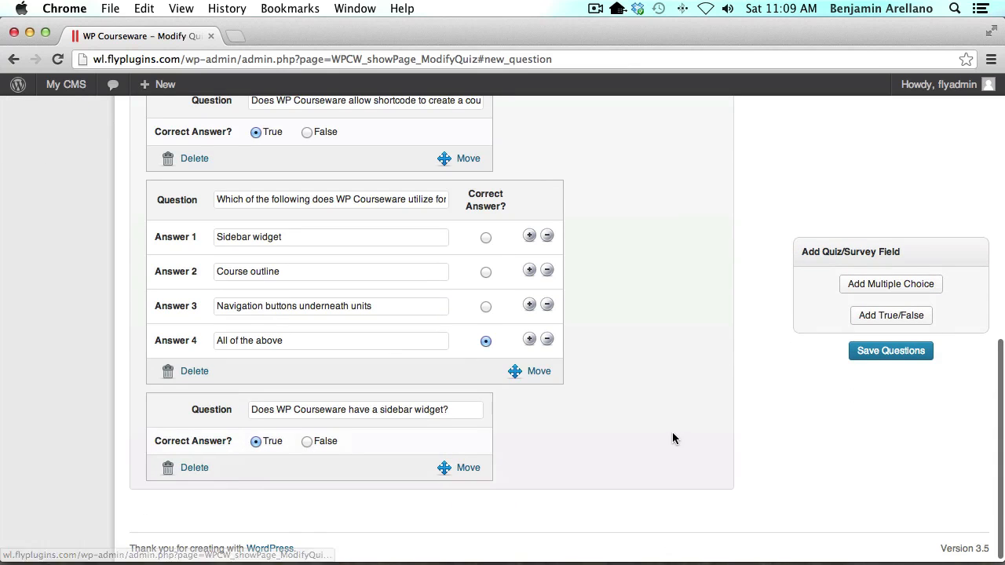
{"action": "scroll", "coordinate": [636, 337], "scroll_direction": "up", "scroll_amount": 3}
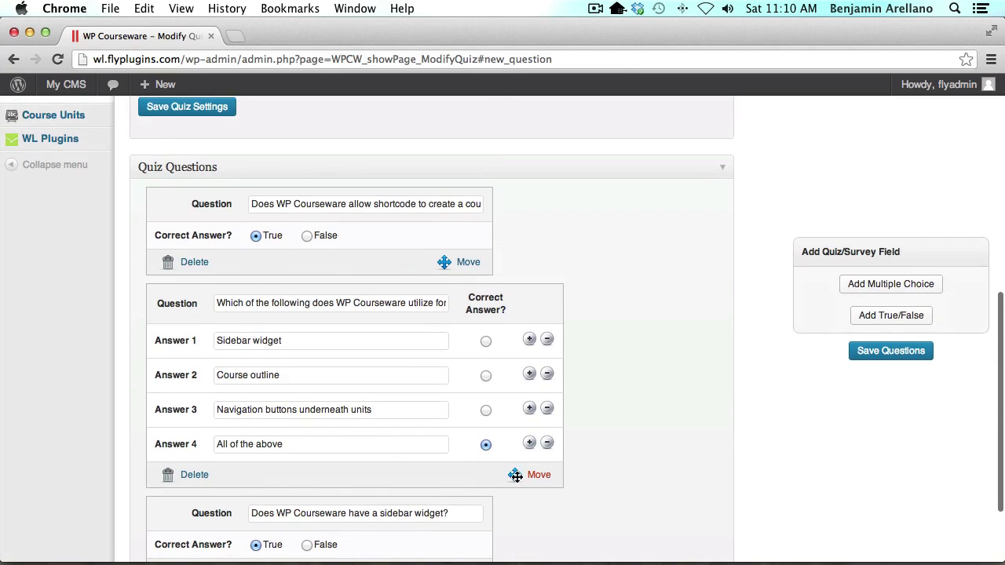
{"action": "left_click_drag", "start_coordinate": [515, 474], "coordinate": [520, 430]}
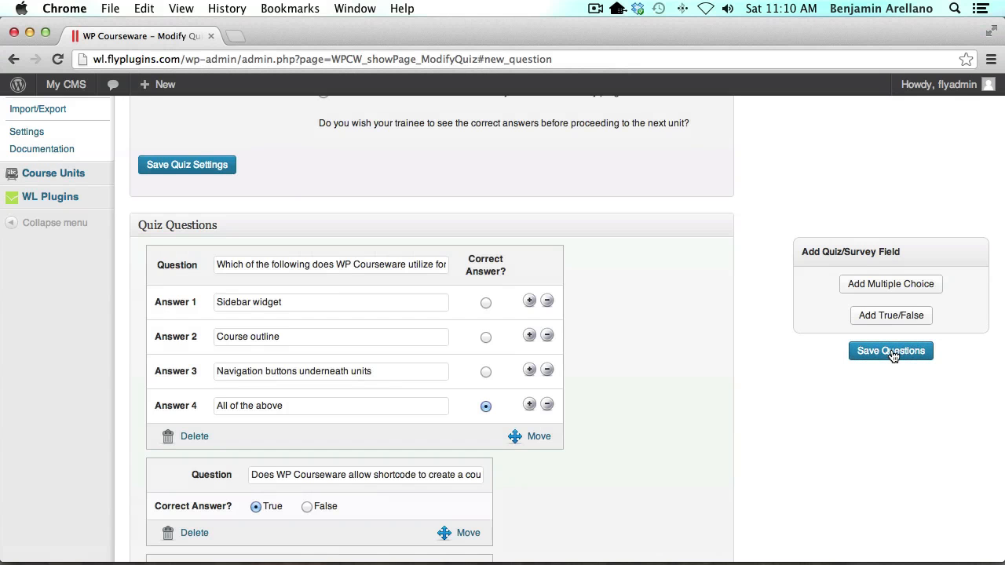
{"action": "left_click", "coordinate": [892, 355]}
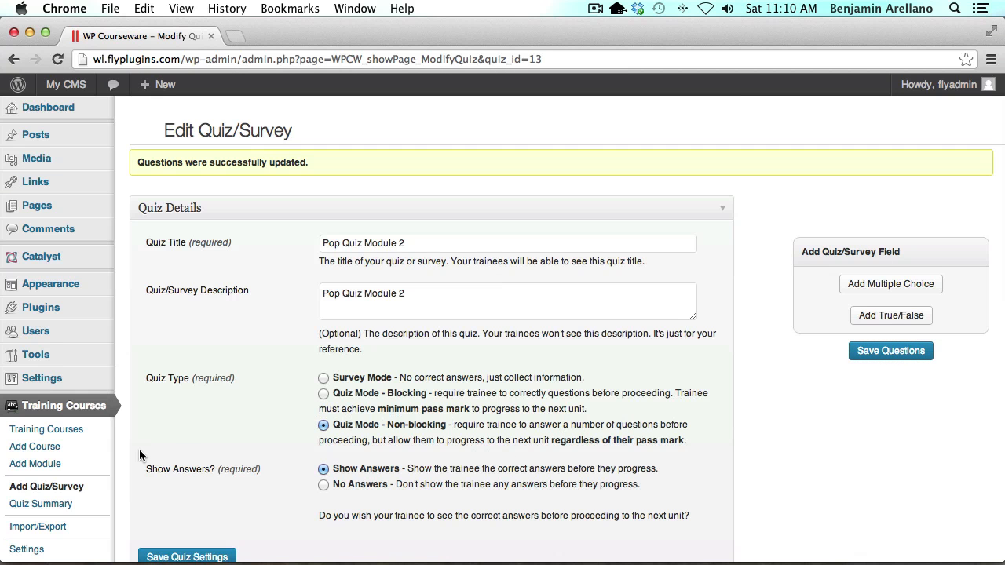
In the WP Courseware course's ordering, place the Pop Quiz Module 2 unit after Adding a Course Menu Widget, attach its quiz to it, and save
{"action": "left_click", "coordinate": [86, 431]}
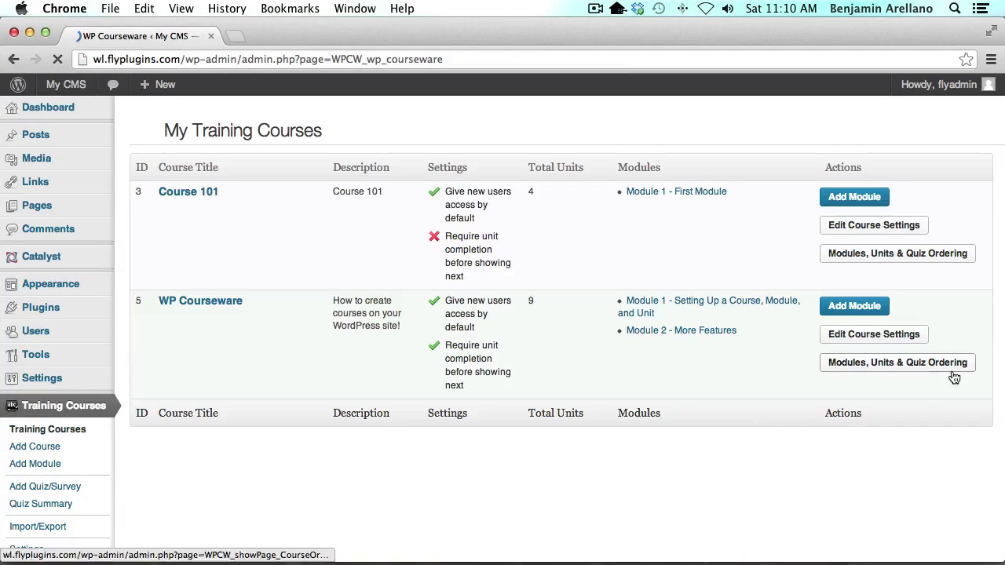
{"action": "left_click", "coordinate": [879, 364]}
{"action": "scroll", "coordinate": [551, 373], "scroll_direction": "down", "scroll_amount": 4}
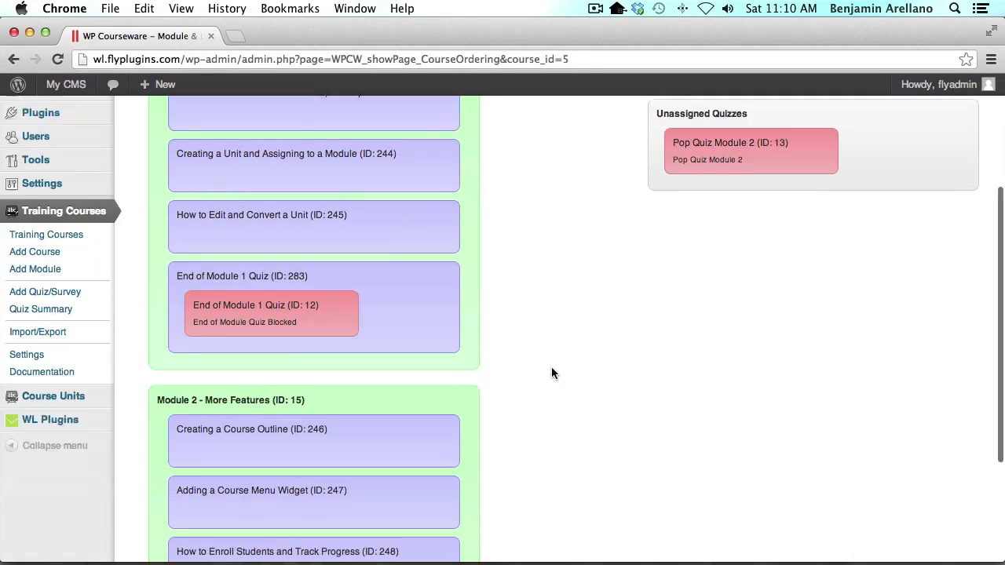
{"action": "scroll", "coordinate": [551, 373], "scroll_direction": "down", "scroll_amount": 5}
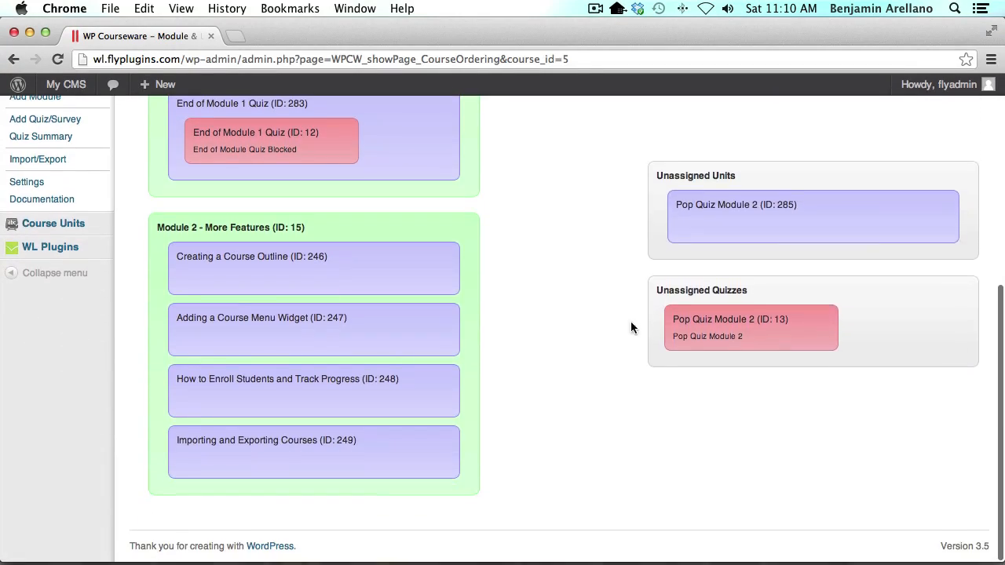
{"action": "left_click_drag", "start_coordinate": [871, 227], "coordinate": [370, 392]}
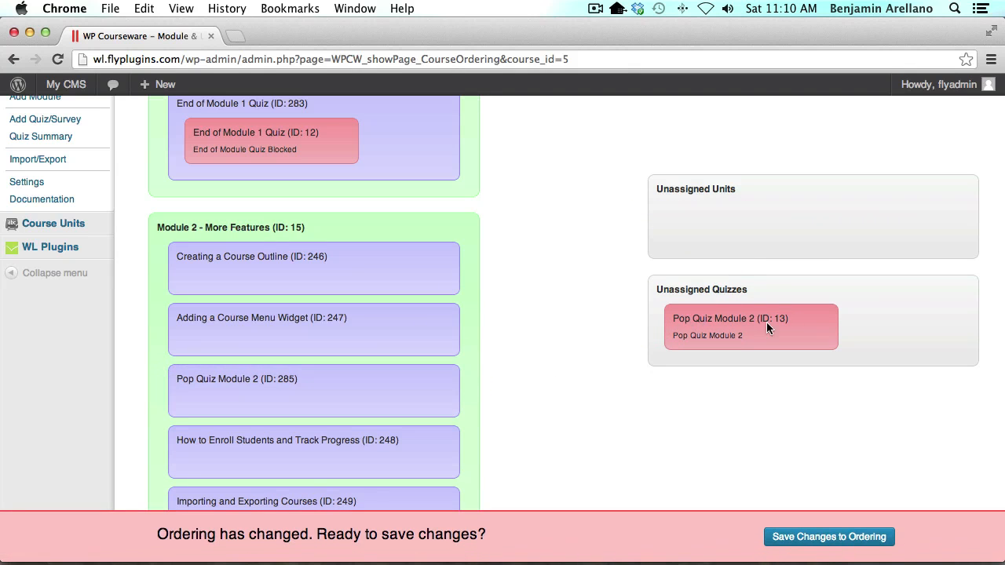
{"action": "left_click_drag", "start_coordinate": [767, 328], "coordinate": [302, 420]}
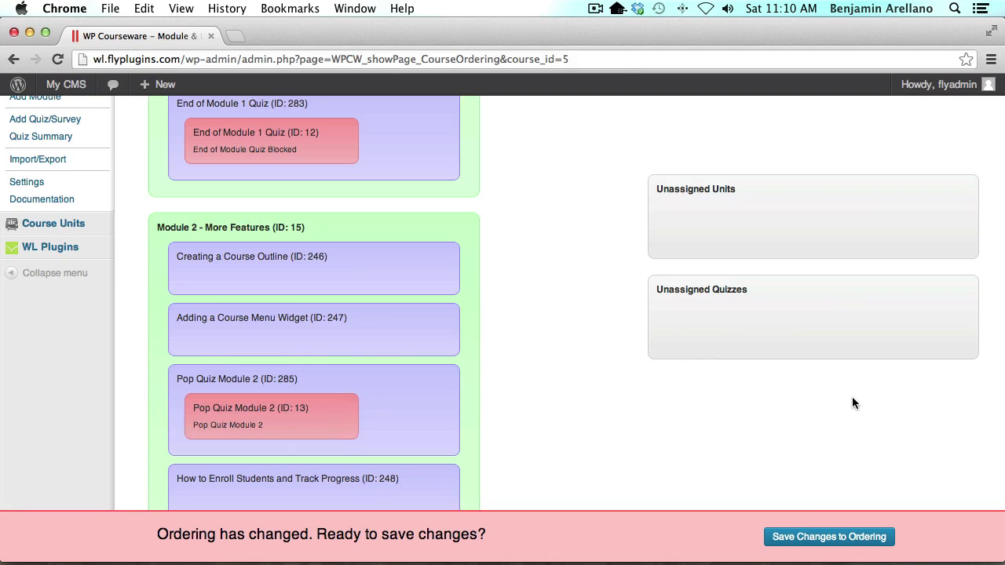
{"action": "left_click", "coordinate": [805, 542]}
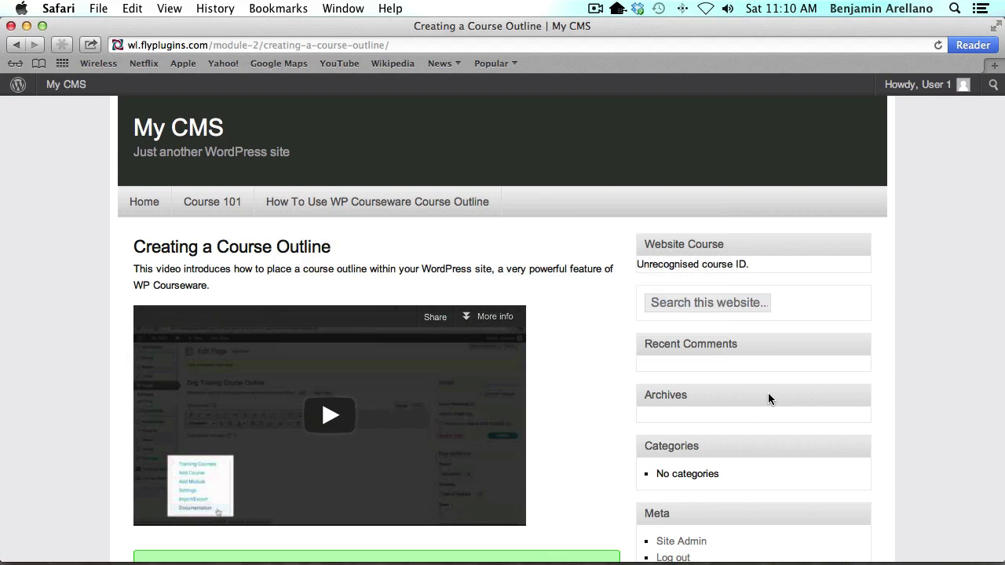
As the student, mark the Creating a Course Outline unit as completed and continue to the next unit
{"action": "scroll", "coordinate": [675, 385], "scroll_direction": "down", "scroll_amount": 2}
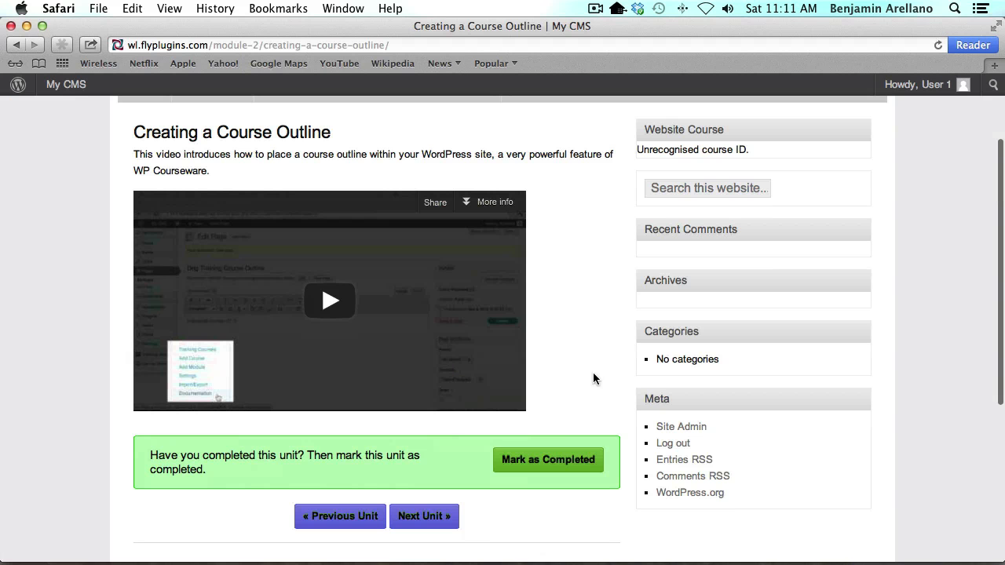
{"action": "left_click", "coordinate": [551, 465]}
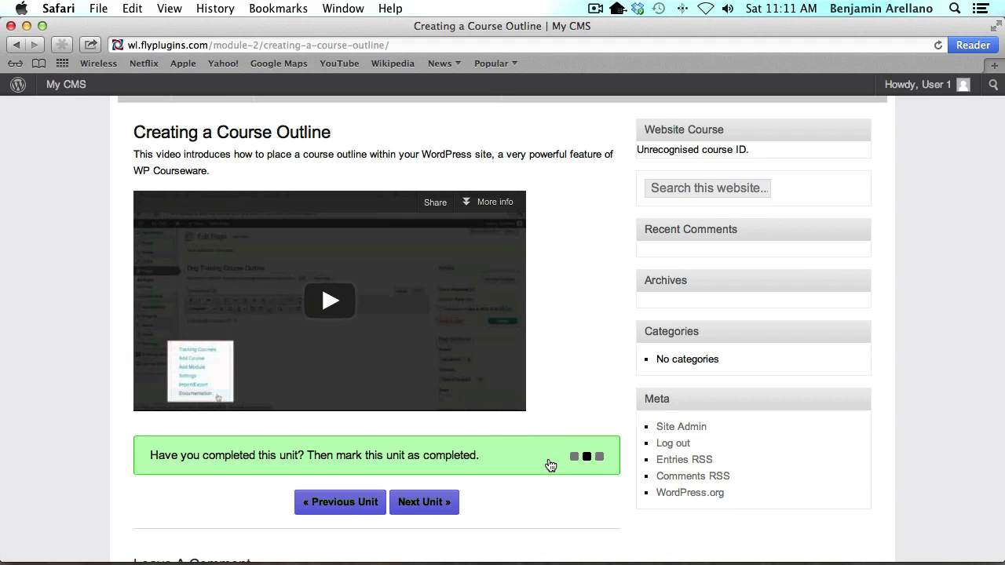
{"action": "left_click", "coordinate": [431, 506]}
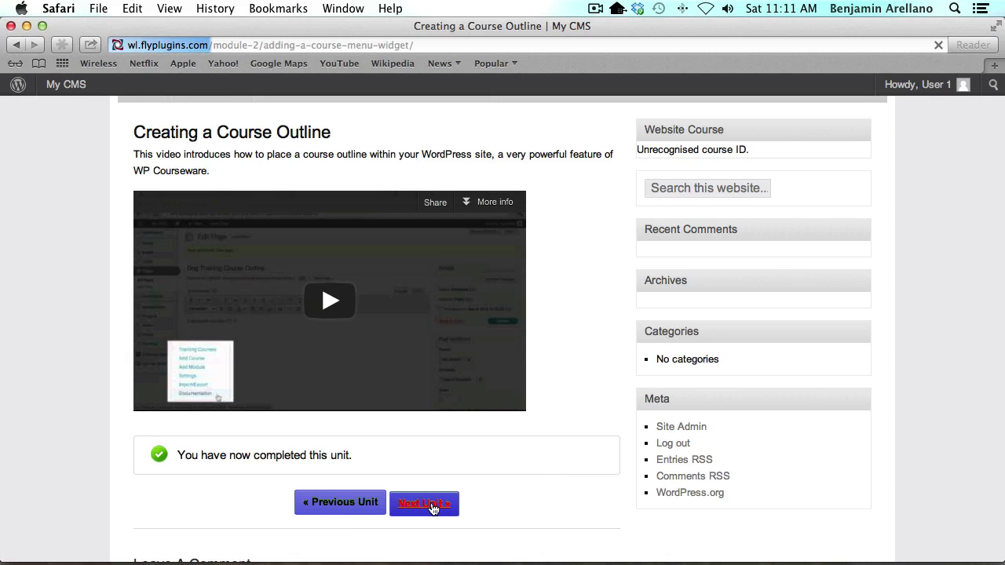
{"action": "scroll", "coordinate": [431, 506], "scroll_direction": "down", "scroll_amount": 3}
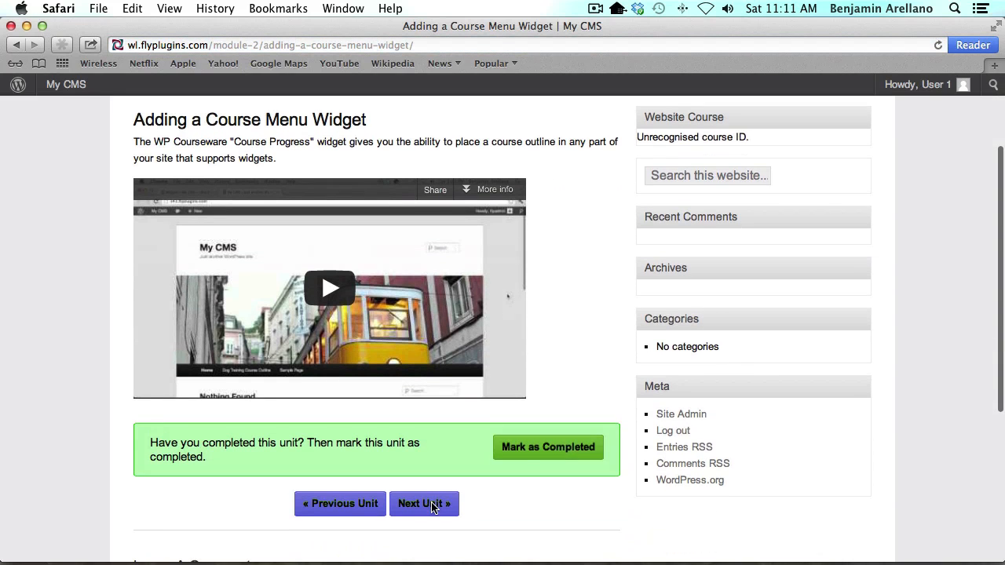
Mark the Adding a Course Menu Widget unit as completed and continue to the Pop Quiz Module 2 unit
{"action": "left_click", "coordinate": [525, 449]}
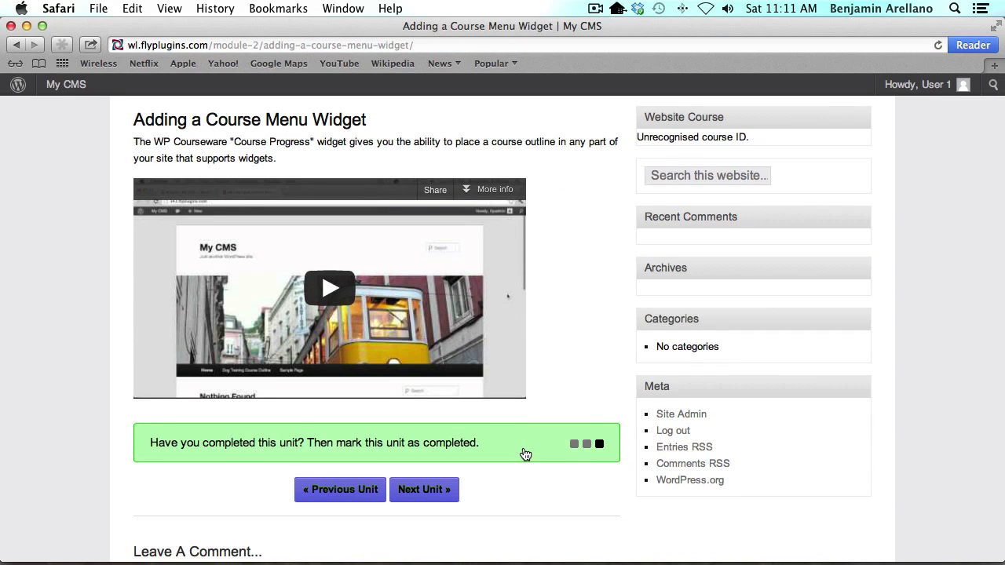
{"action": "left_click", "coordinate": [420, 489]}
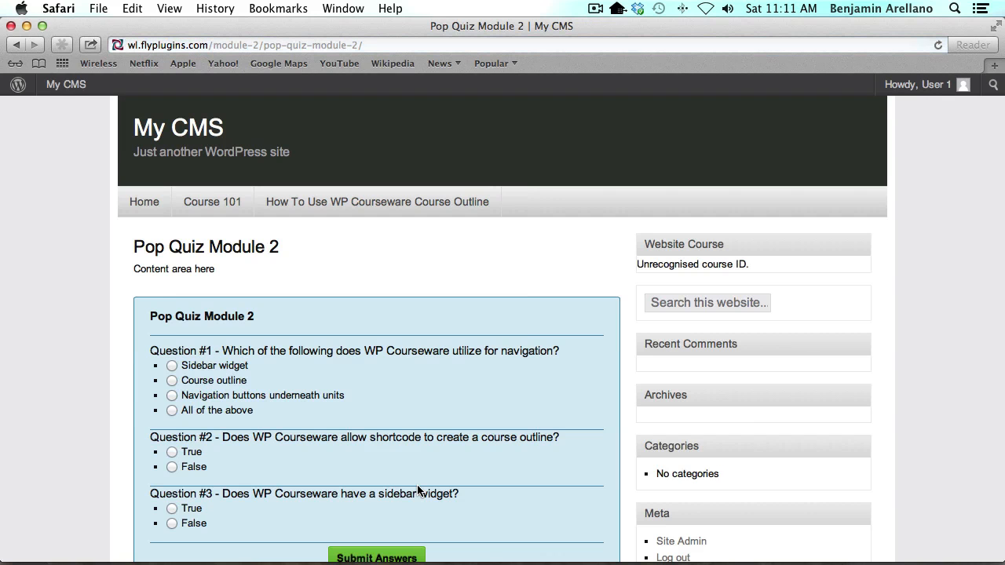
Submit Pop Quiz Module 2 with the answers "Sidebar widget", "False" and "True", and continue to the next unit
{"action": "scroll", "coordinate": [417, 490], "scroll_direction": "down", "scroll_amount": 3}
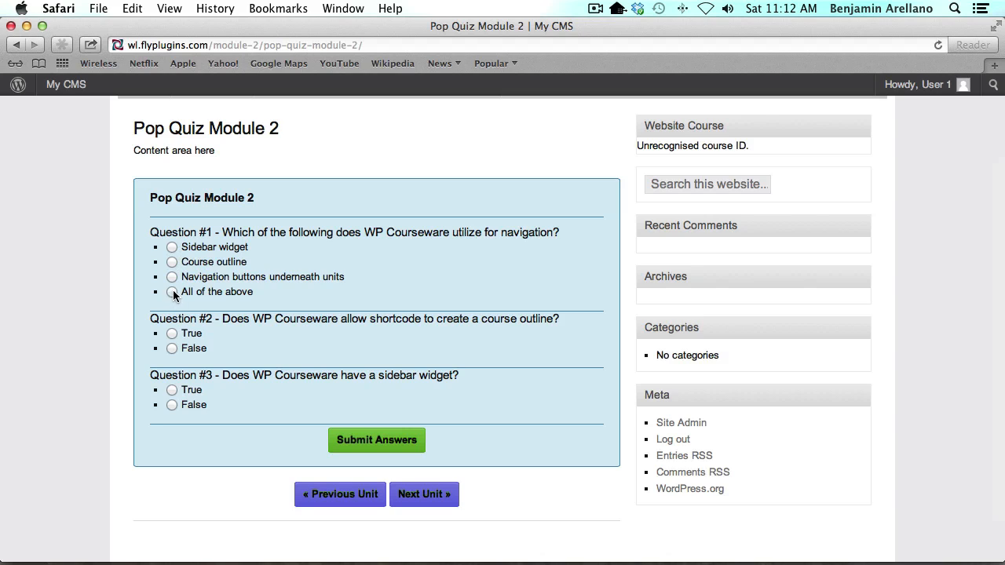
{"action": "left_click", "coordinate": [172, 248]}
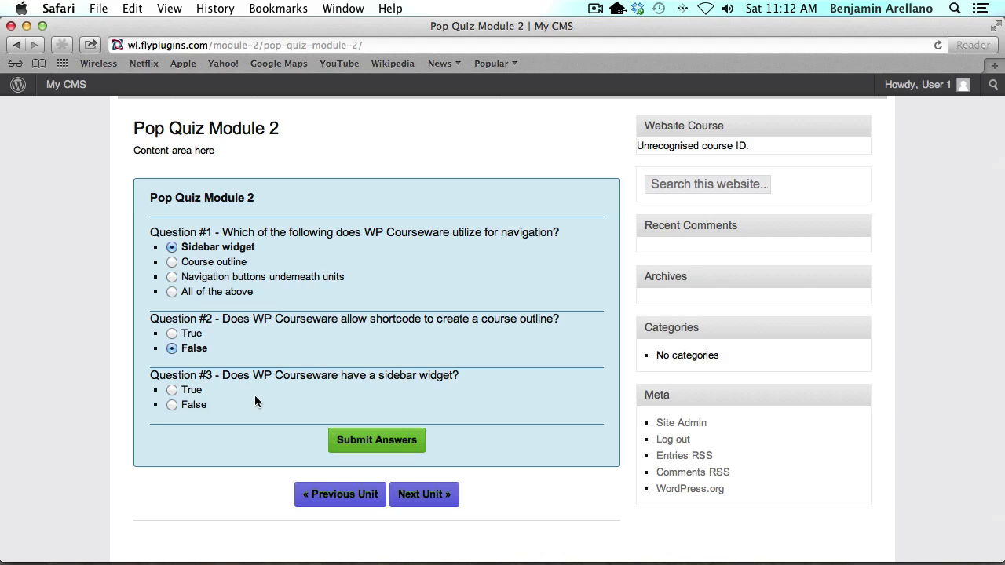
{"action": "left_click", "coordinate": [171, 392]}
{"action": "left_click", "coordinate": [374, 444]}
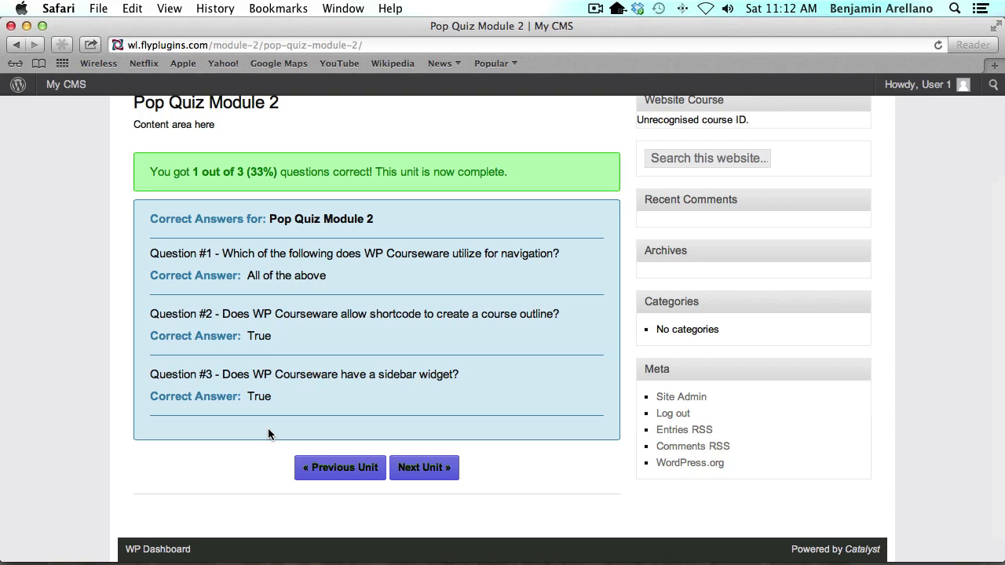
{"action": "left_click", "coordinate": [408, 471]}
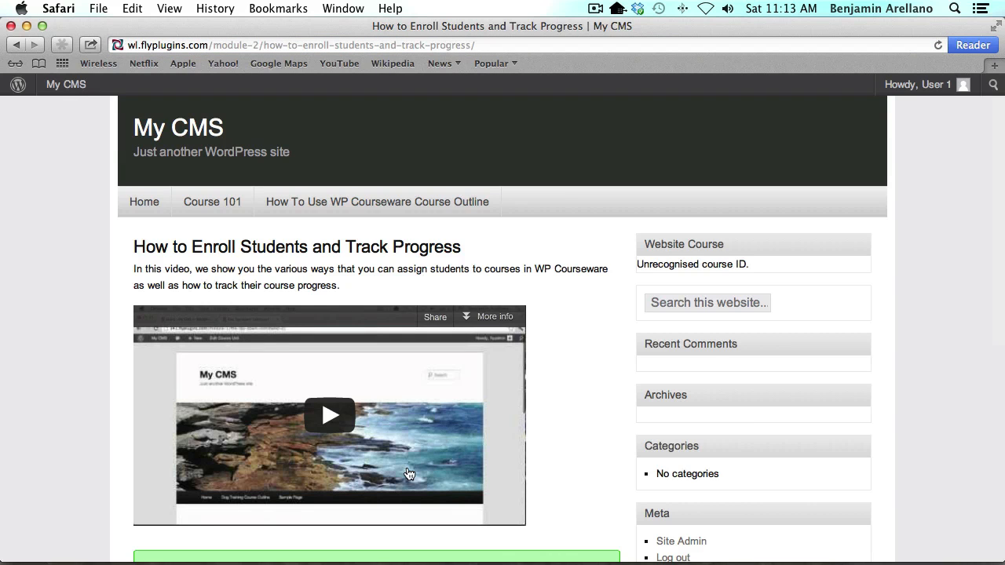
Switch to the WordPress admin in Chrome and open the detailed progress report of the WP Courseware student from the list of all users
{"action": "key", "text": "super+Tab"}
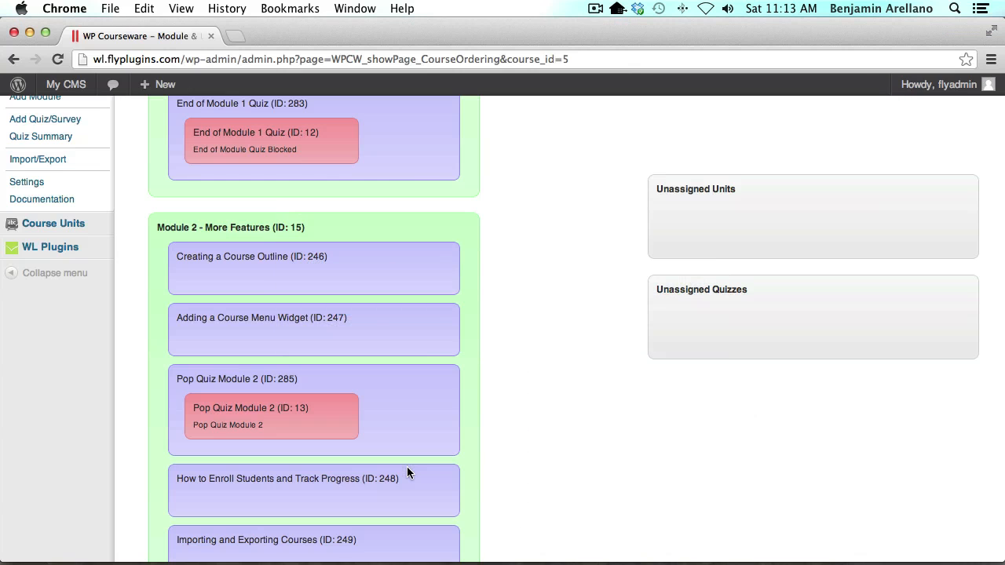
{"action": "scroll", "coordinate": [407, 470], "scroll_direction": "up", "scroll_amount": 8}
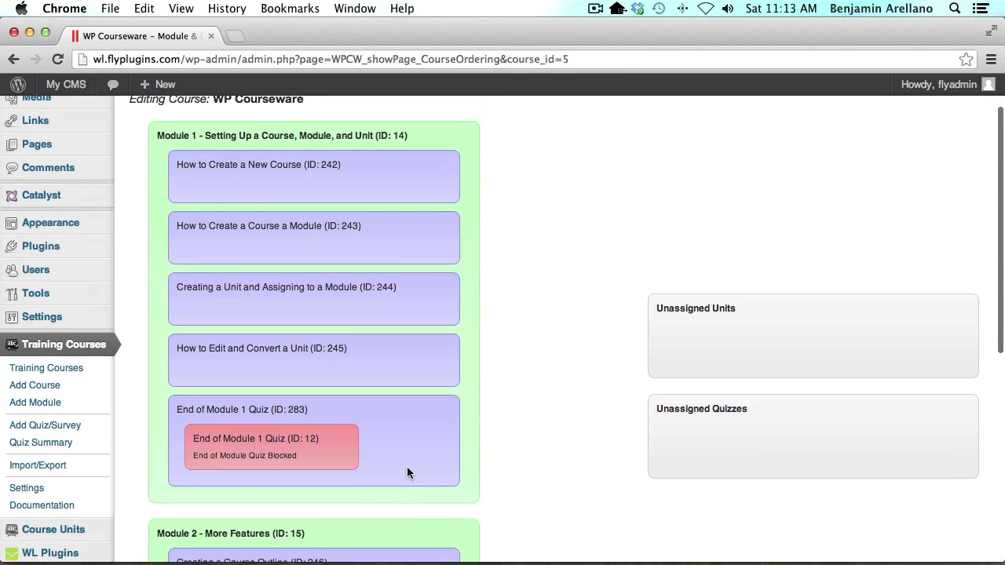
{"action": "scroll", "coordinate": [406, 473], "scroll_direction": "up", "scroll_amount": 2}
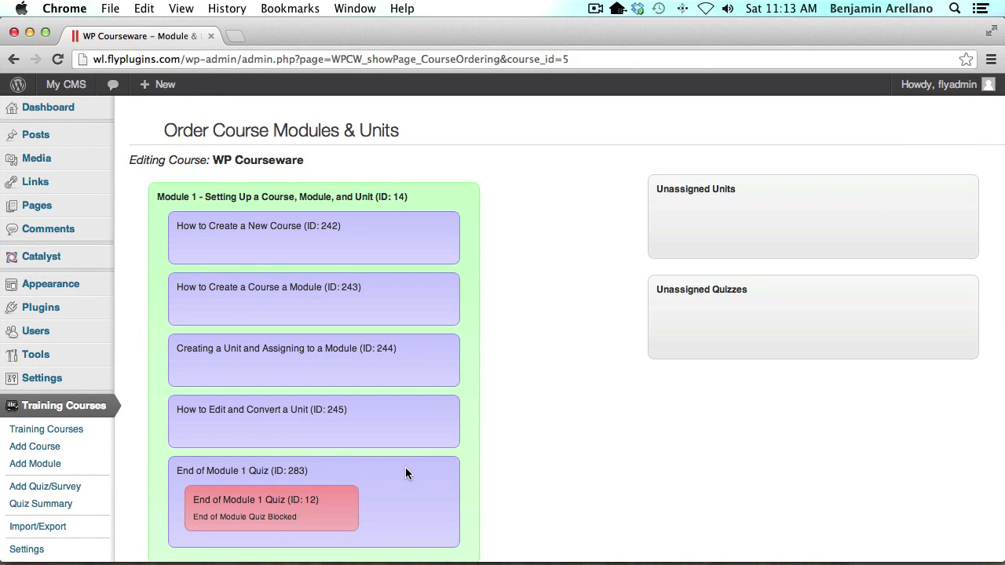
{"action": "mouse_move", "coordinate": [46, 332]}
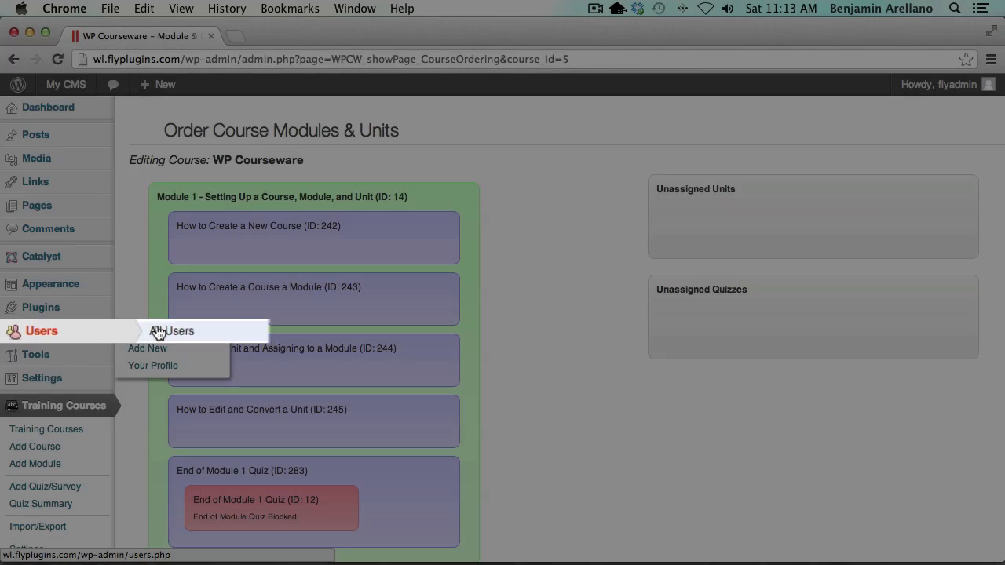
{"action": "left_click", "coordinate": [135, 331]}
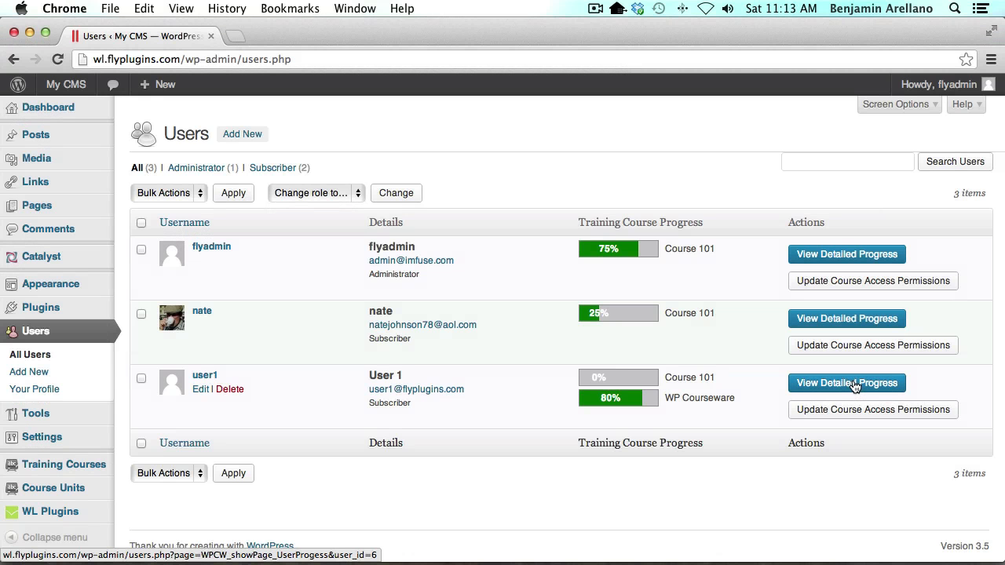
{"action": "left_click", "coordinate": [854, 384]}
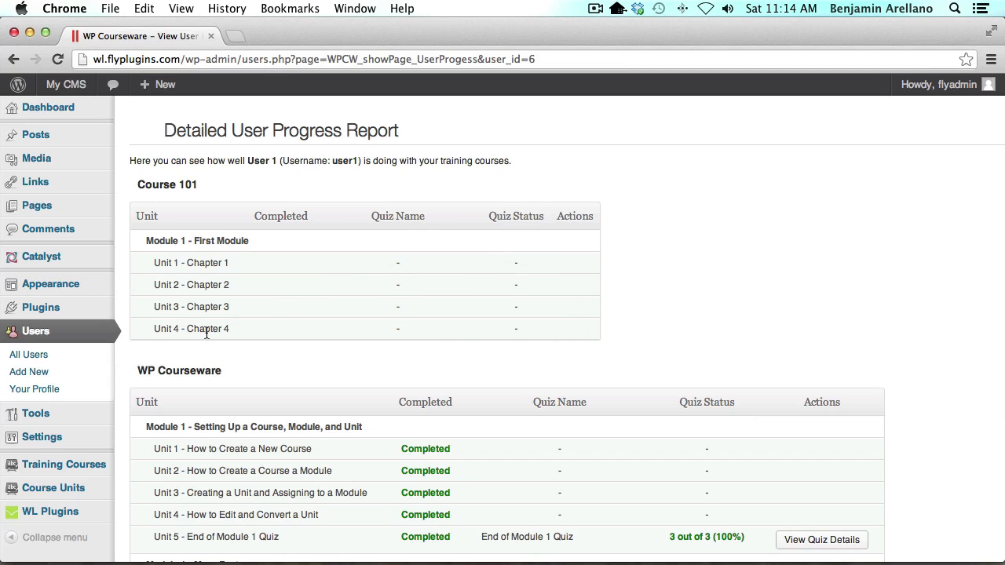
Review the student's WP Courseware unit progress and open the quiz details for End of Module 1 Quiz
{"action": "scroll", "coordinate": [304, 342], "scroll_direction": "down", "scroll_amount": 3}
{"action": "scroll", "coordinate": [303, 342], "scroll_direction": "down", "scroll_amount": 5}
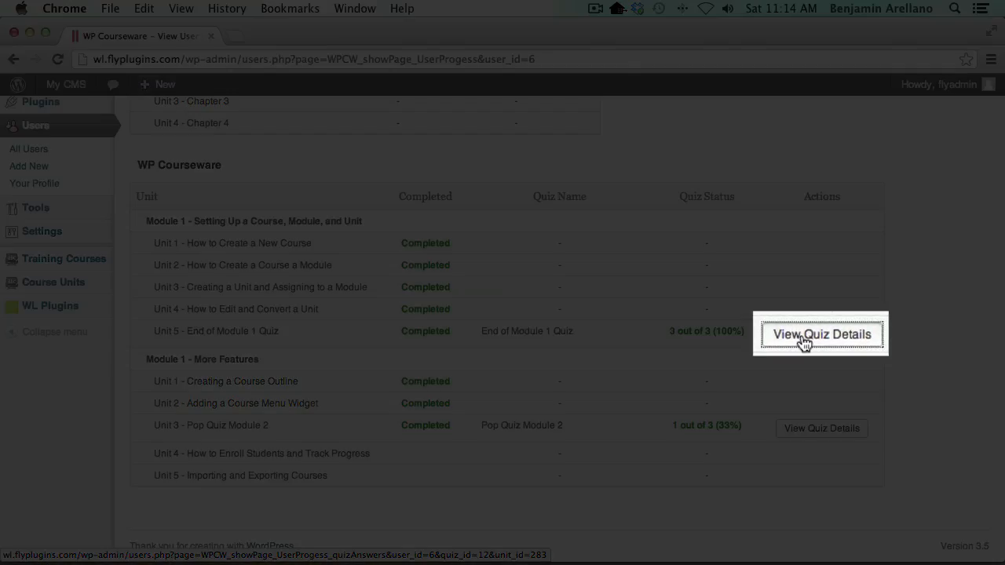
{"action": "left_click", "coordinate": [807, 340]}
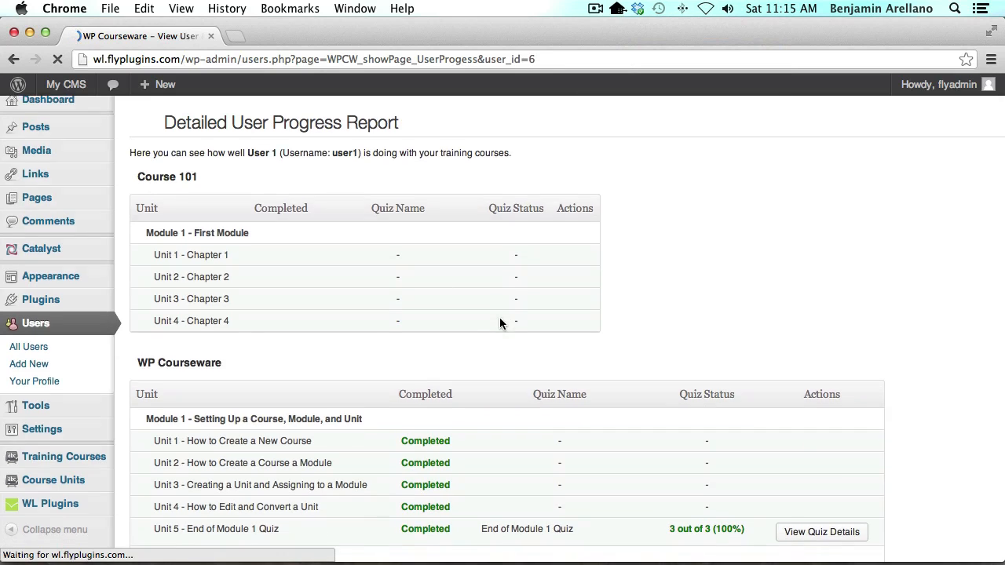
Open the student's quiz details for Pop Quiz Module 2 from the progress report, and return to the user summary
{"action": "scroll", "coordinate": [499, 317], "scroll_direction": "down", "scroll_amount": 5}
{"action": "scroll", "coordinate": [499, 322], "scroll_direction": "down", "scroll_amount": 1}
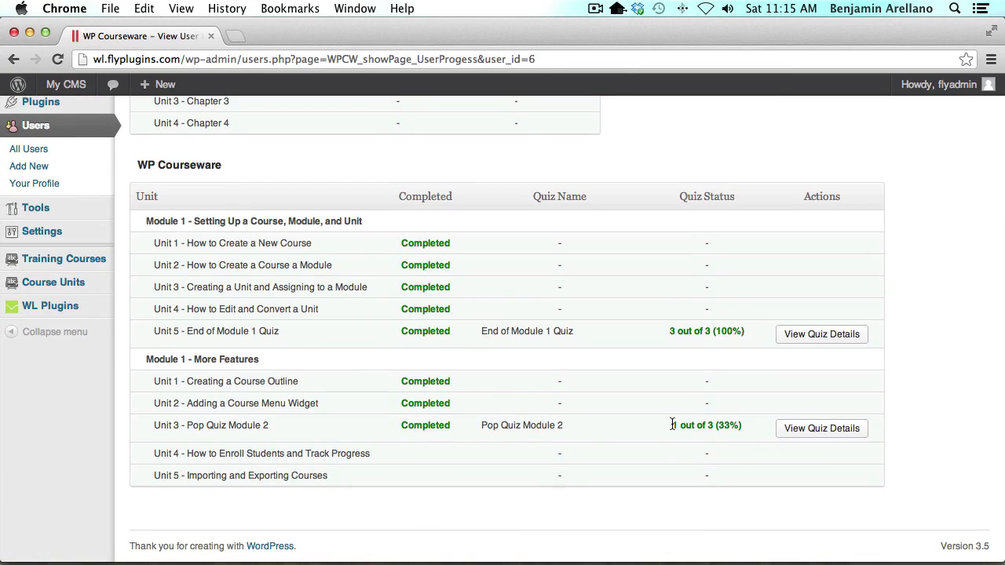
{"action": "left_click", "coordinate": [834, 428]}
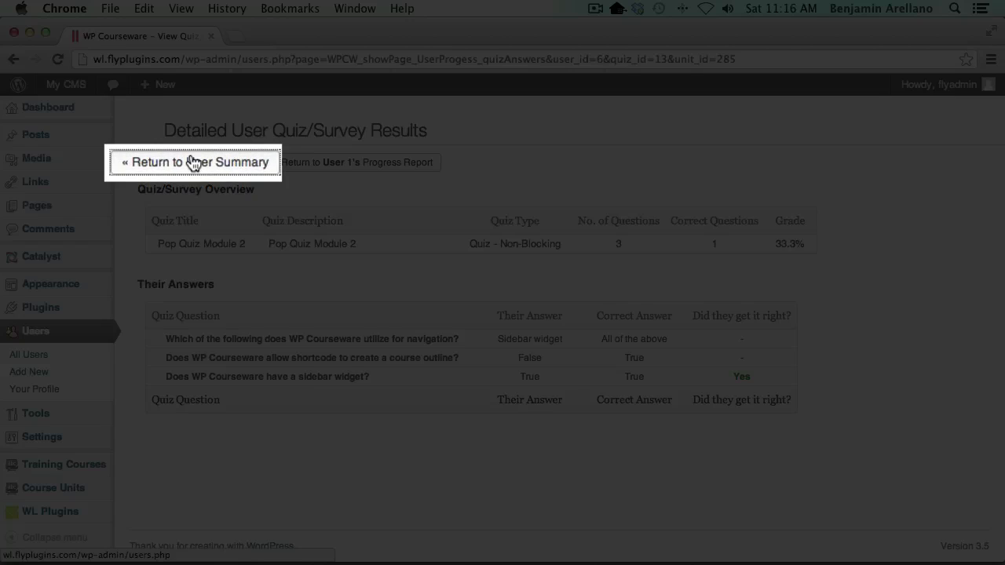
{"action": "left_click", "coordinate": [194, 162]}
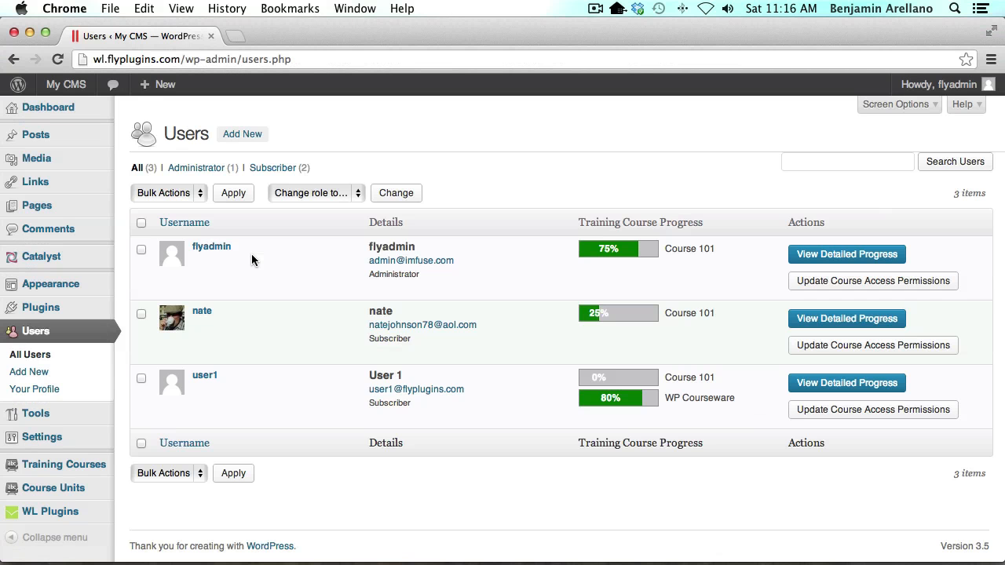